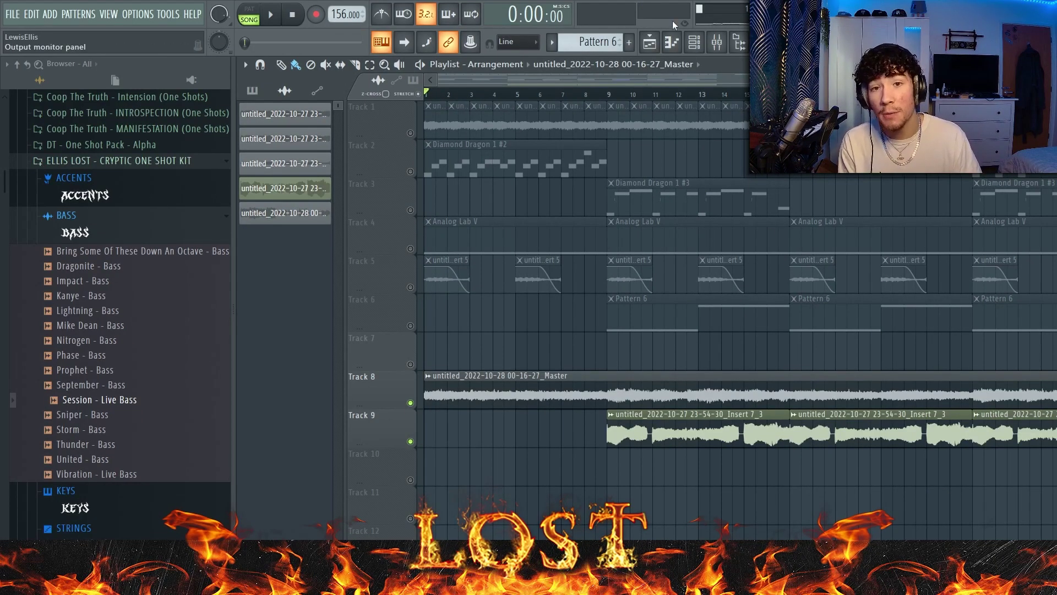
Open the Diamond Dragon 1 instrument and look through its preset list
{"action": "left_click", "coordinate": [693, 42]}
{"action": "left_click", "coordinate": [626, 100]}
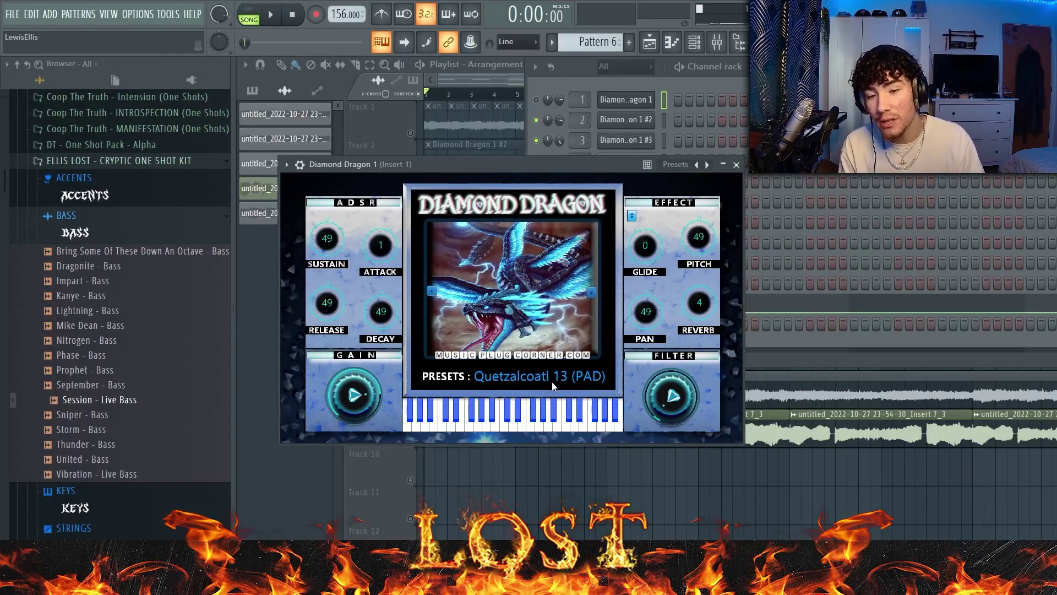
{"action": "left_click", "coordinate": [553, 384]}
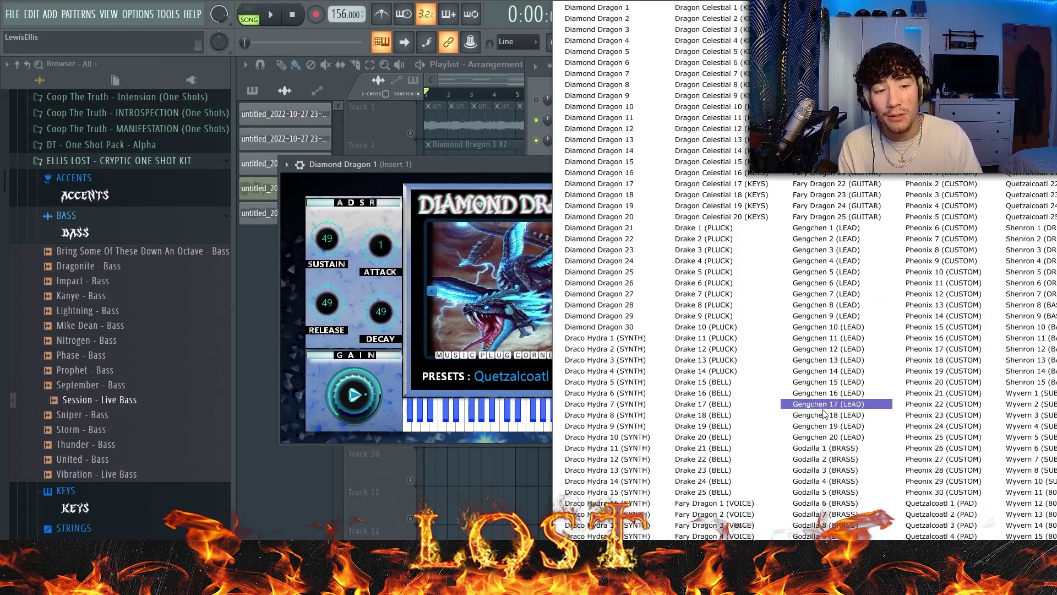
{"action": "left_click", "coordinate": [493, 164]}
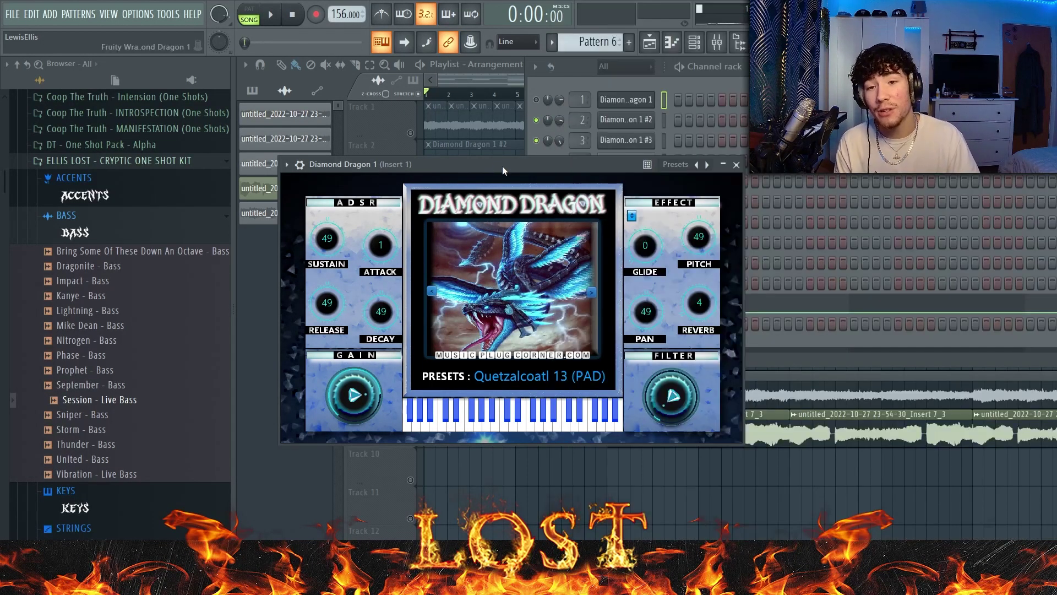
{"action": "left_click", "coordinate": [717, 74]}
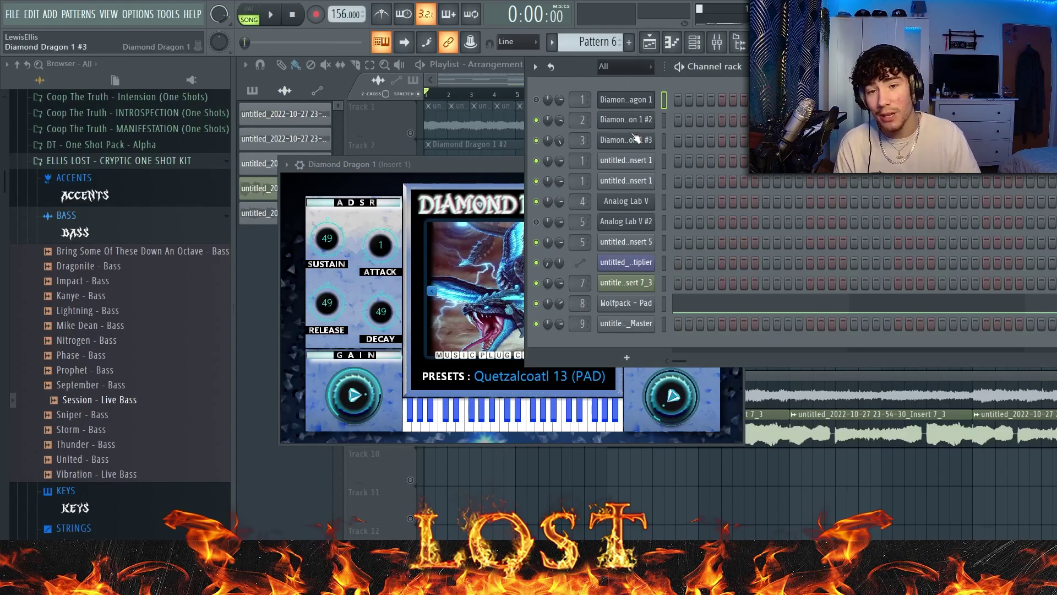
{"action": "left_click", "coordinate": [626, 100]}
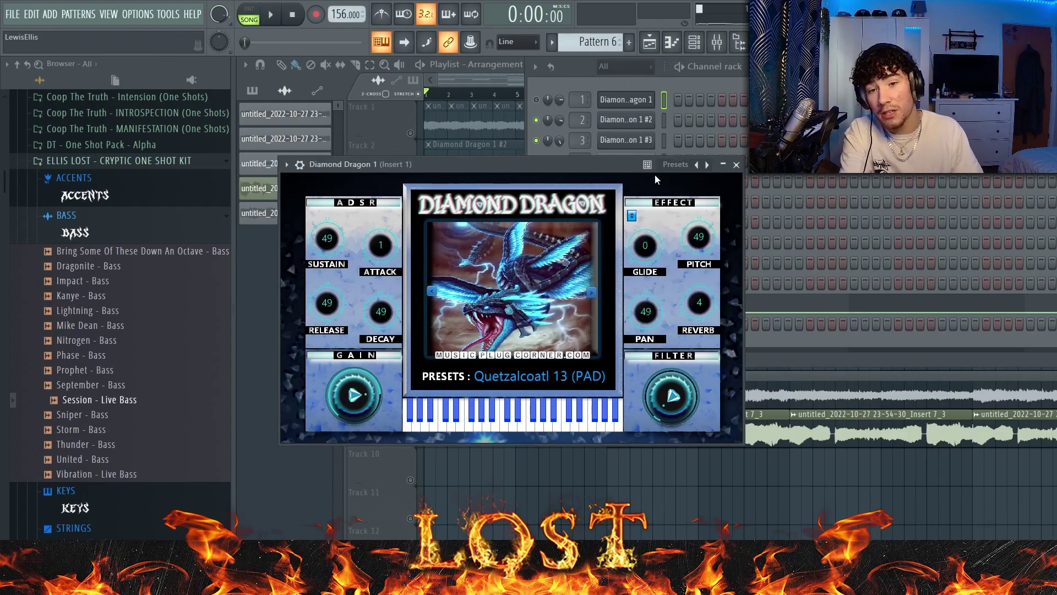
{"action": "key", "text": "3"}
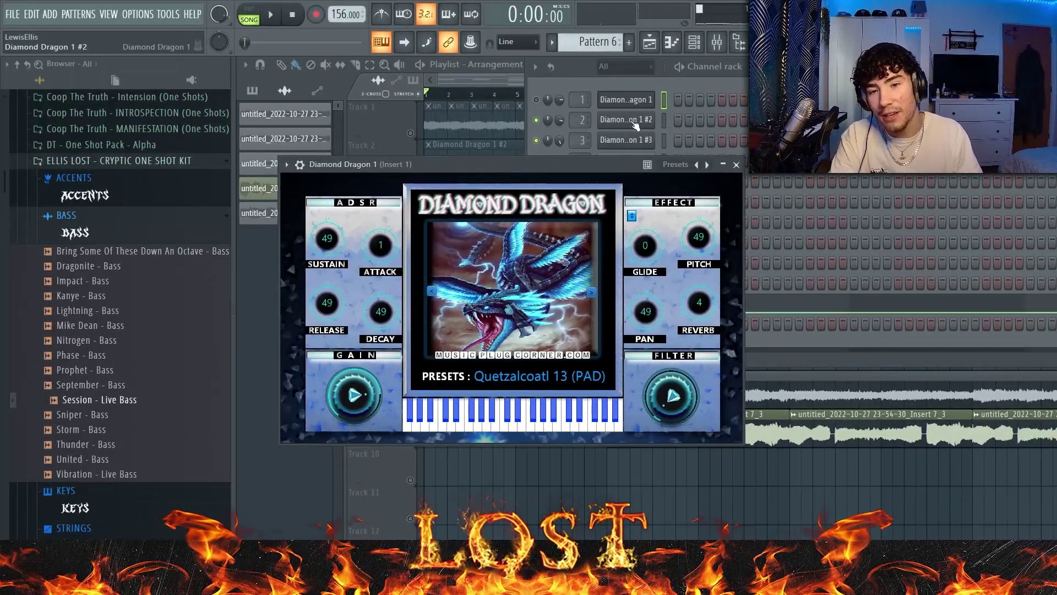
Inspect the presets loaded in the Diamond Dragon 1 #2 and Diamond Dragon 1 #3 instruments
{"action": "left_click", "coordinate": [633, 121]}
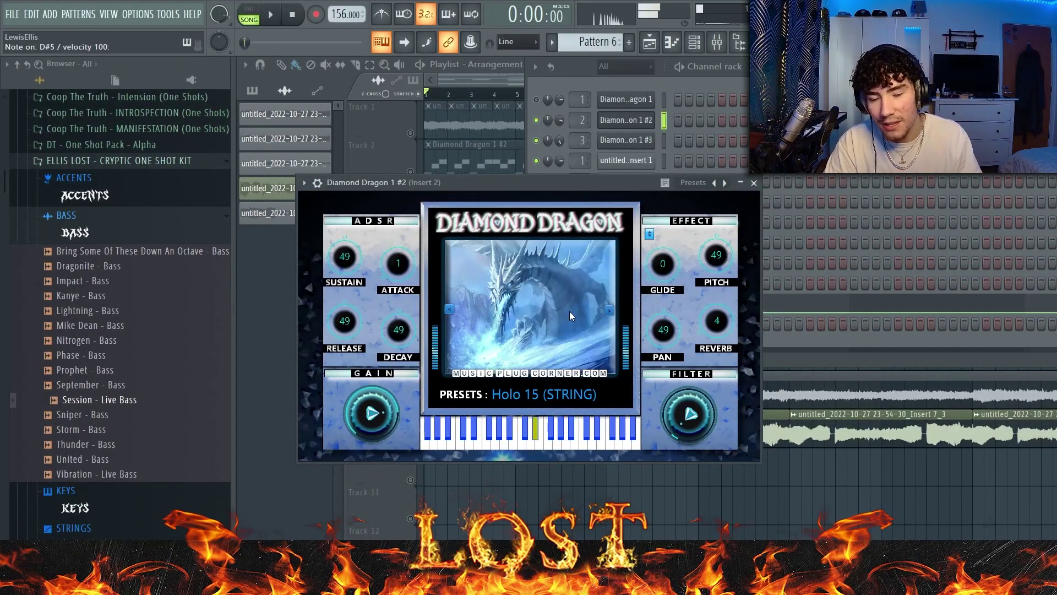
{"action": "left_click", "coordinate": [628, 146]}
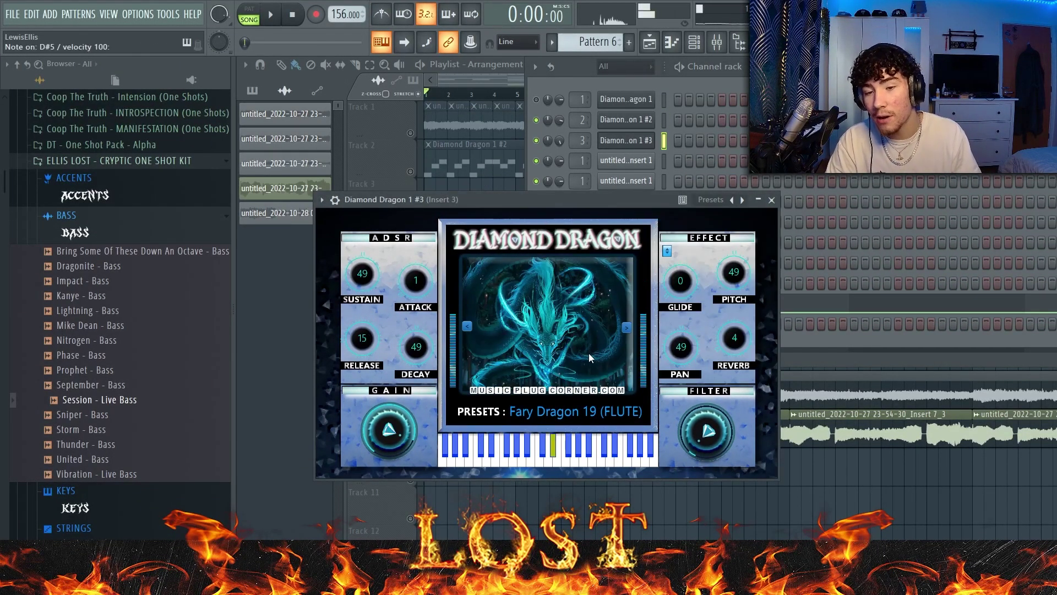
{"action": "left_click", "coordinate": [741, 57]}
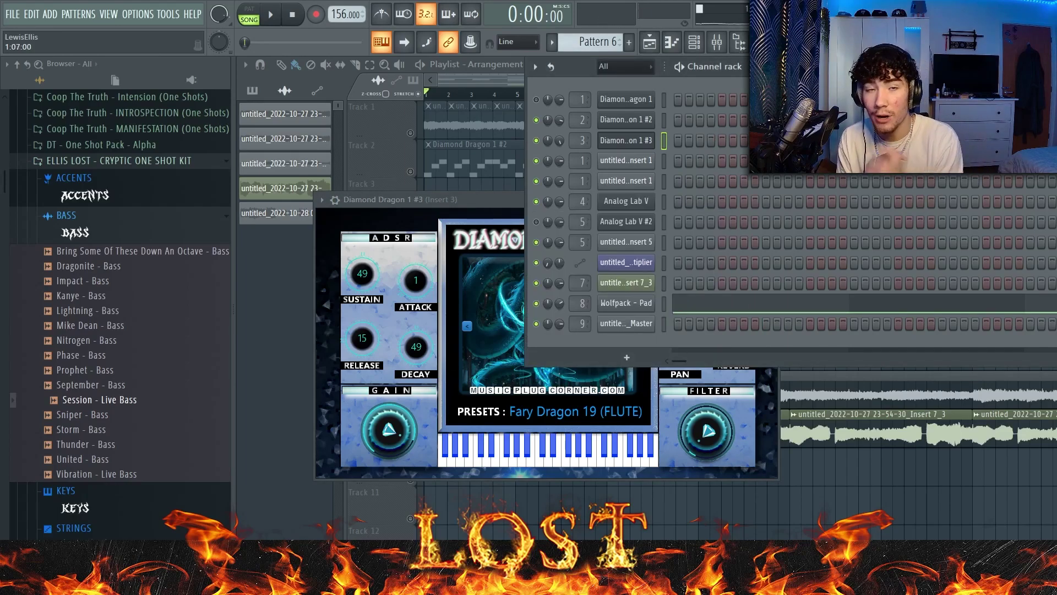
Switch to pattern mode and display the Diamond Dragon 1 pattern's notes in the piano roll
{"action": "key", "text": "F7"}
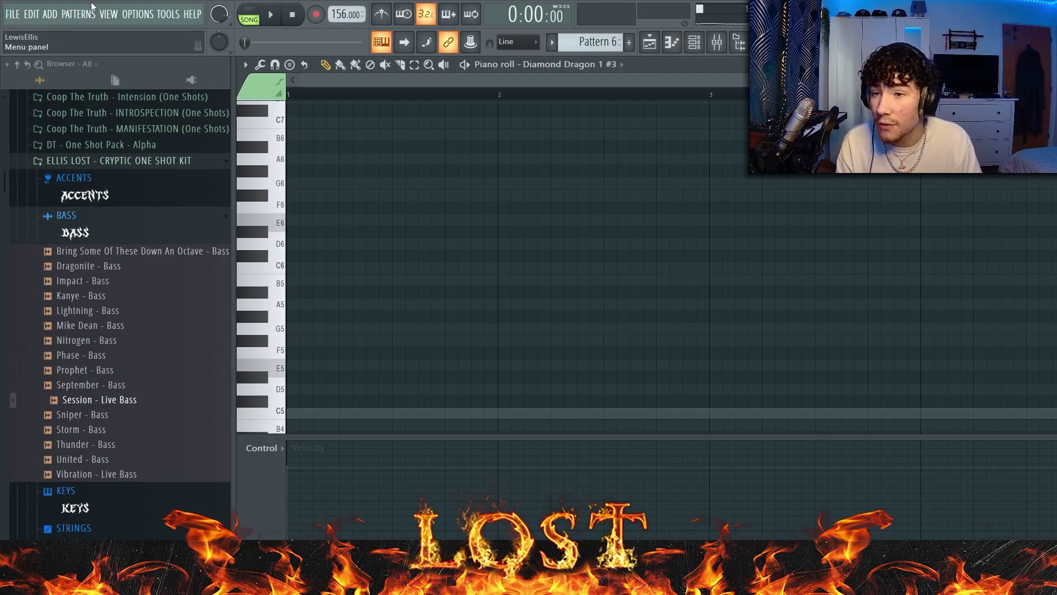
{"action": "left_click", "coordinate": [253, 13]}
{"action": "left_click", "coordinate": [650, 42]}
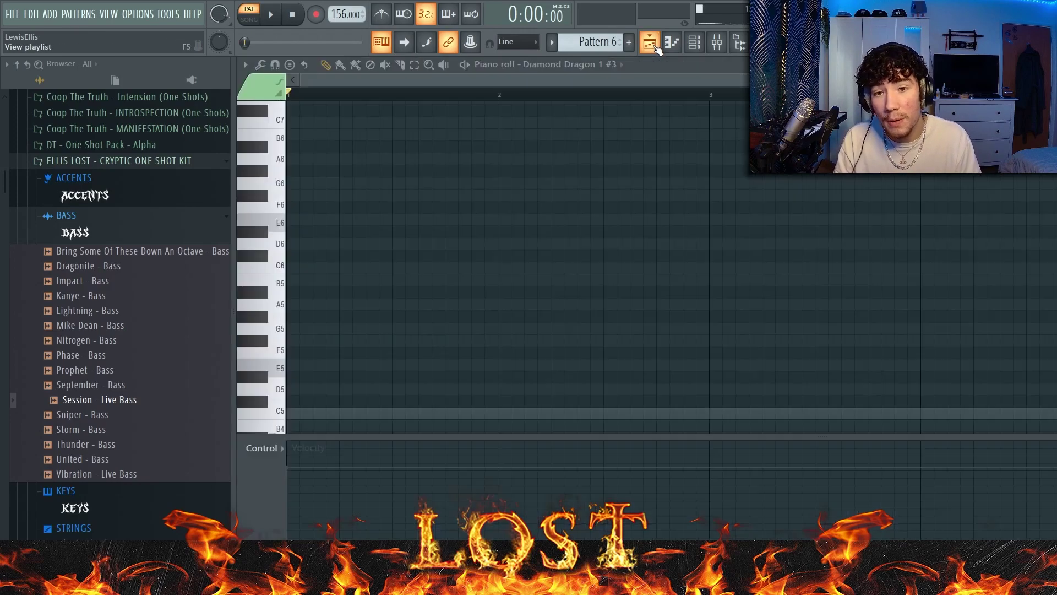
{"action": "left_click", "coordinate": [650, 43]}
{"action": "left_click", "coordinate": [584, 64]}
{"action": "left_click", "coordinate": [603, 160]}
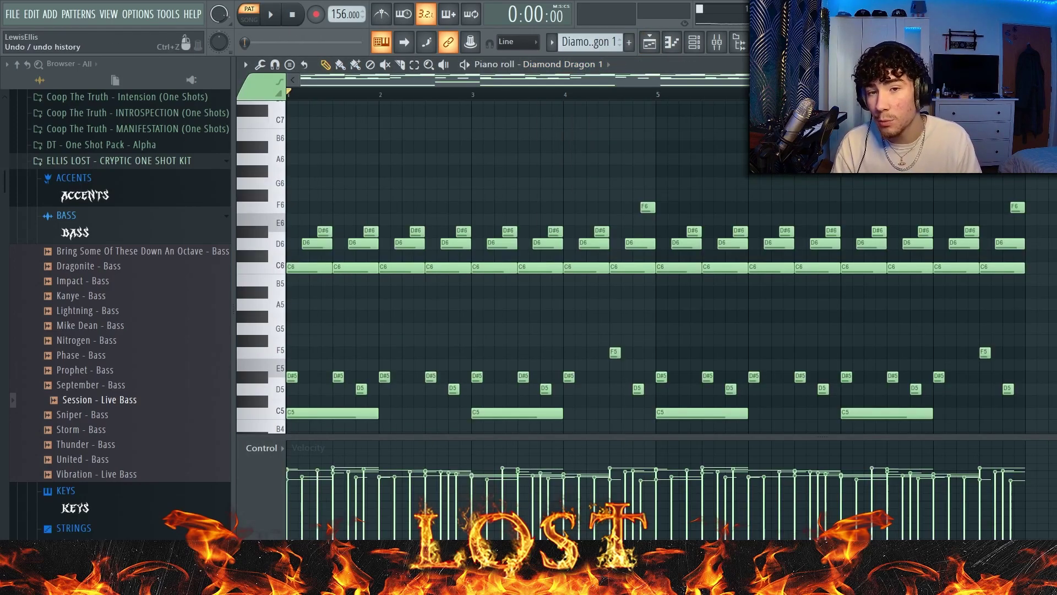
Set the snap to 1/3 beat
{"action": "left_click", "coordinate": [716, 42]}
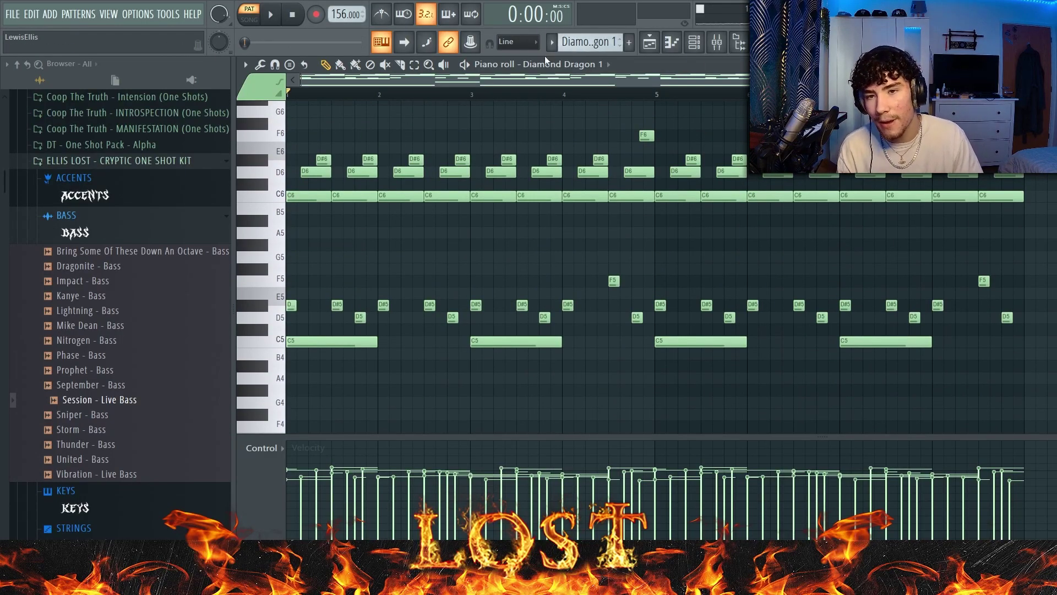
{"action": "left_click", "coordinate": [517, 43]}
{"action": "left_click", "coordinate": [521, 176]}
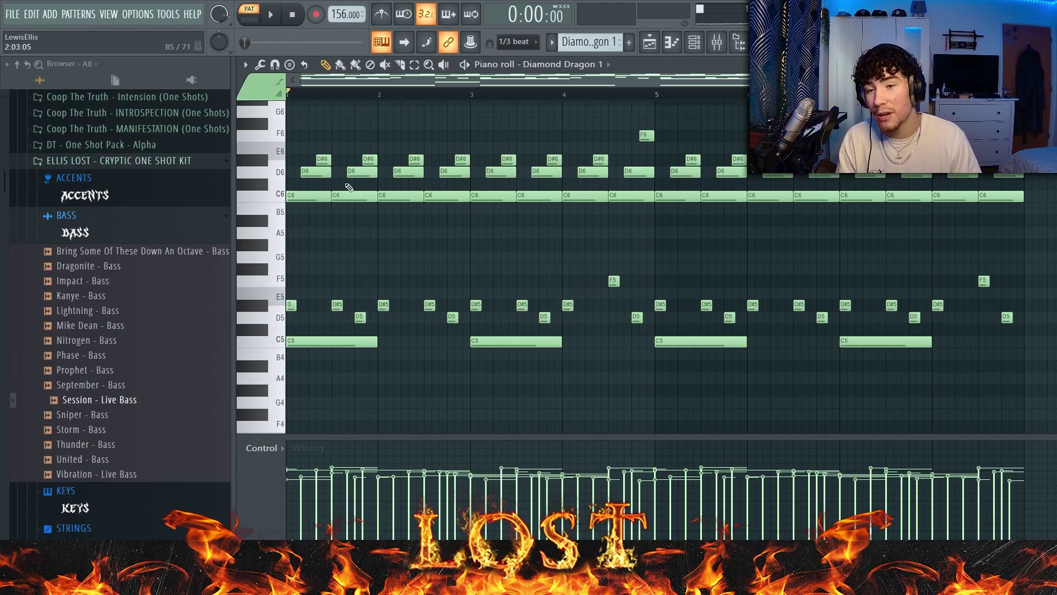
Highlight the upper C6, D6, D#6 and F6 notes of the Diamond Dragon 1 pattern and clear the selection
{"action": "scroll", "coordinate": [284, 322], "scroll_direction": "up", "scroll_amount": 3}
{"action": "left_click_drag", "start_coordinate": [348, 322], "coordinate": [361, 278], "text": "ctrl"}
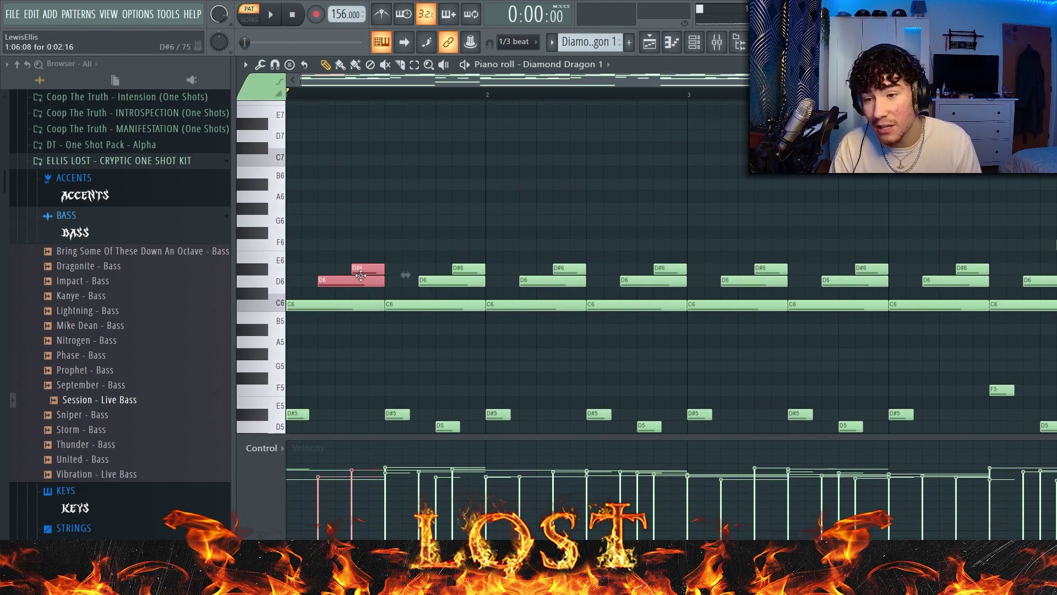
{"action": "left_click", "coordinate": [301, 297], "text": "ctrl"}
{"action": "scroll", "coordinate": [448, 320], "scroll_direction": "down", "scroll_amount": 4}
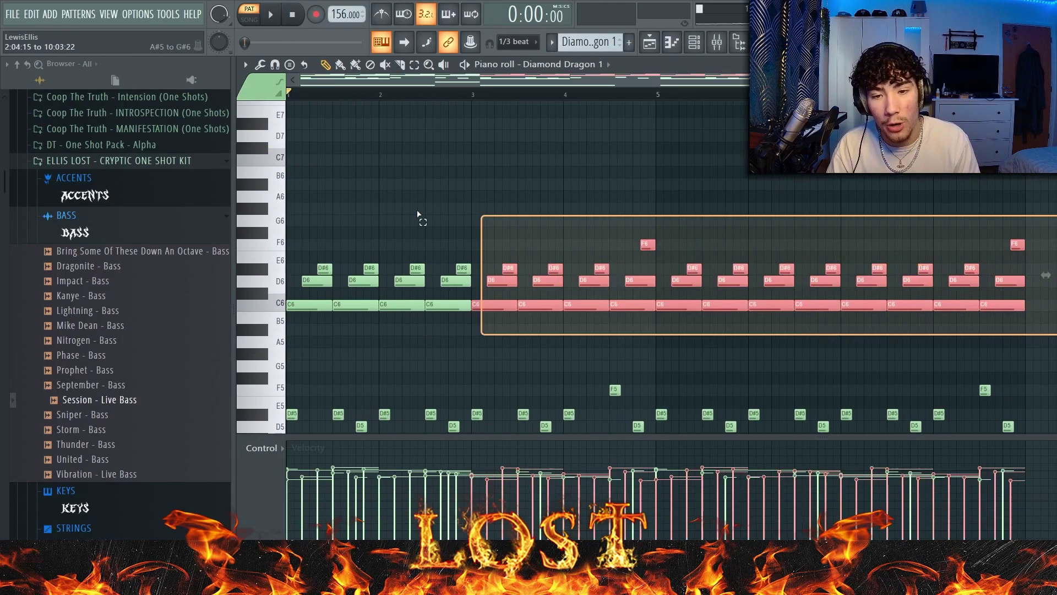
{"action": "scroll", "coordinate": [652, 254], "scroll_direction": "down", "scroll_amount": 6}
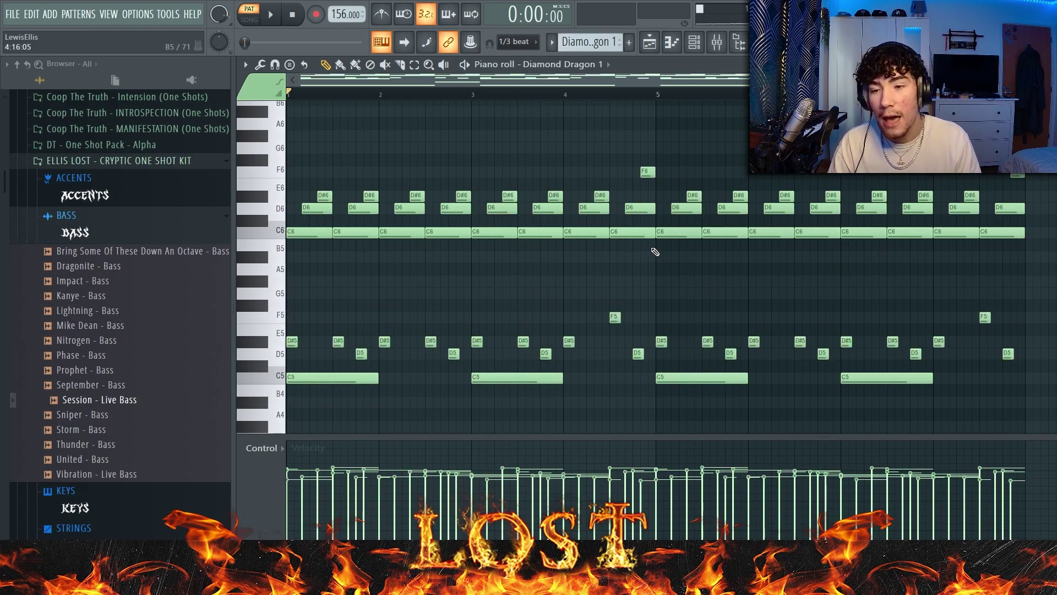
{"action": "left_click_drag", "start_coordinate": [1048, 205], "coordinate": [245, 308]}
{"action": "key", "text": "ctrl+d"}
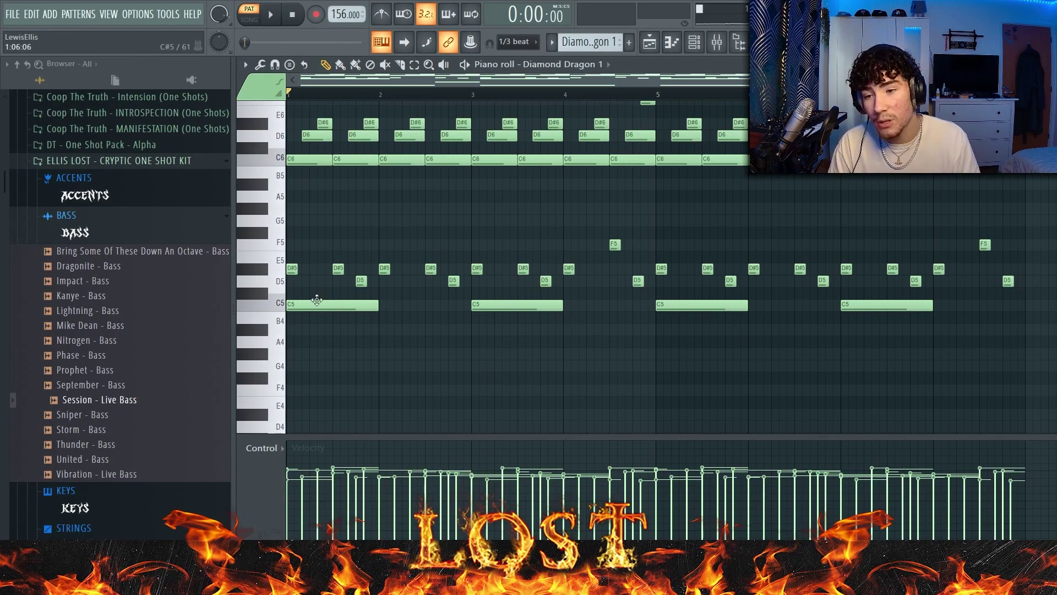
Highlight the short D5, D#5 and F5 notes of the Diamond Dragon 1 pattern and play the pattern
{"action": "left_click_drag", "start_coordinate": [312, 289], "coordinate": [310, 371]}
{"action": "key", "text": "ctrl+d"}
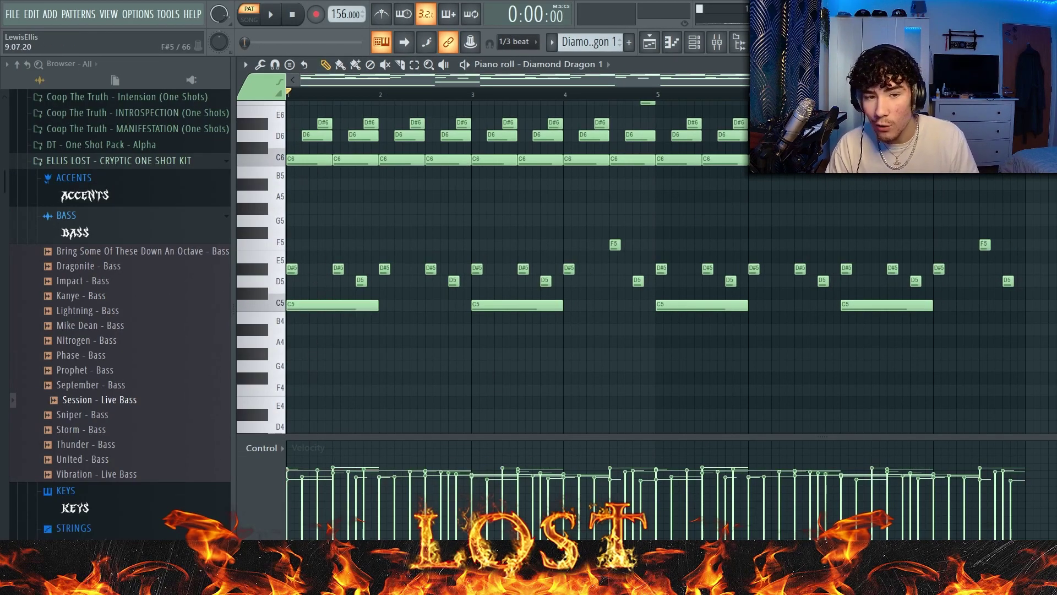
{"action": "left_click_drag", "start_coordinate": [1035, 217], "coordinate": [134, 296]}
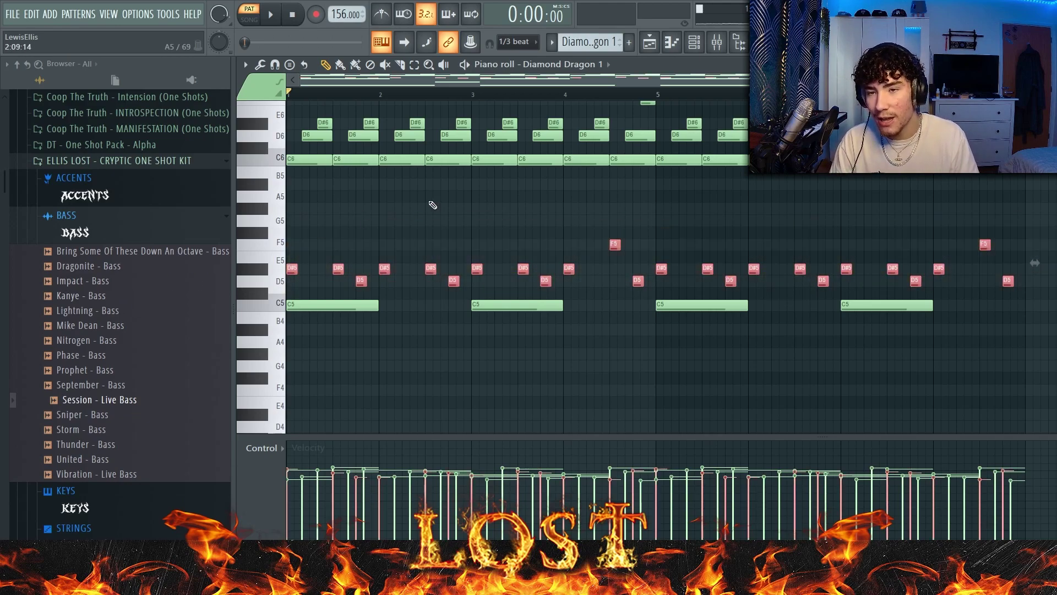
{"action": "key", "text": "space"}
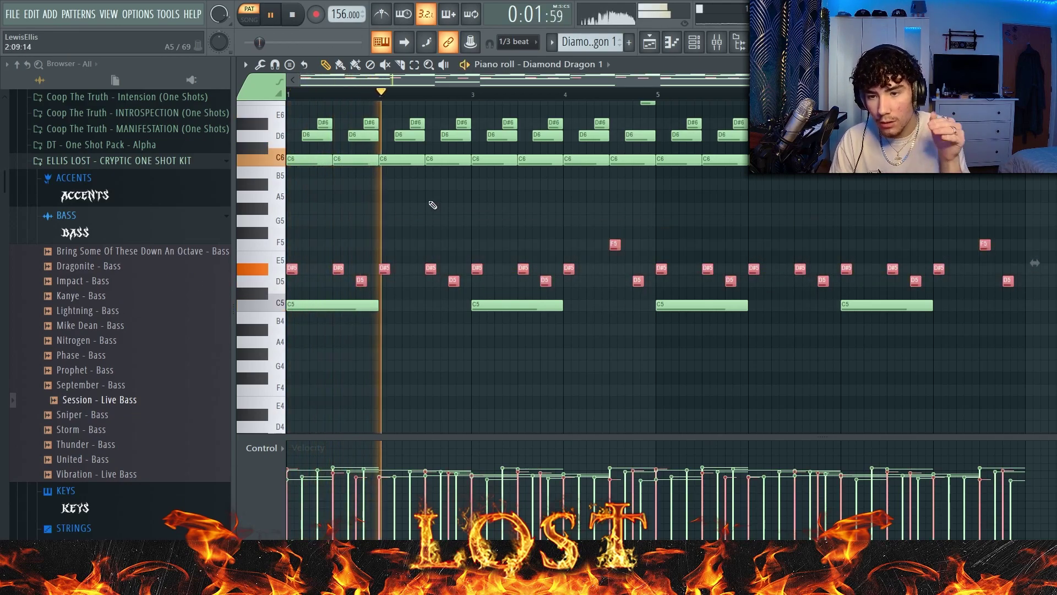
{"action": "key", "text": "space"}
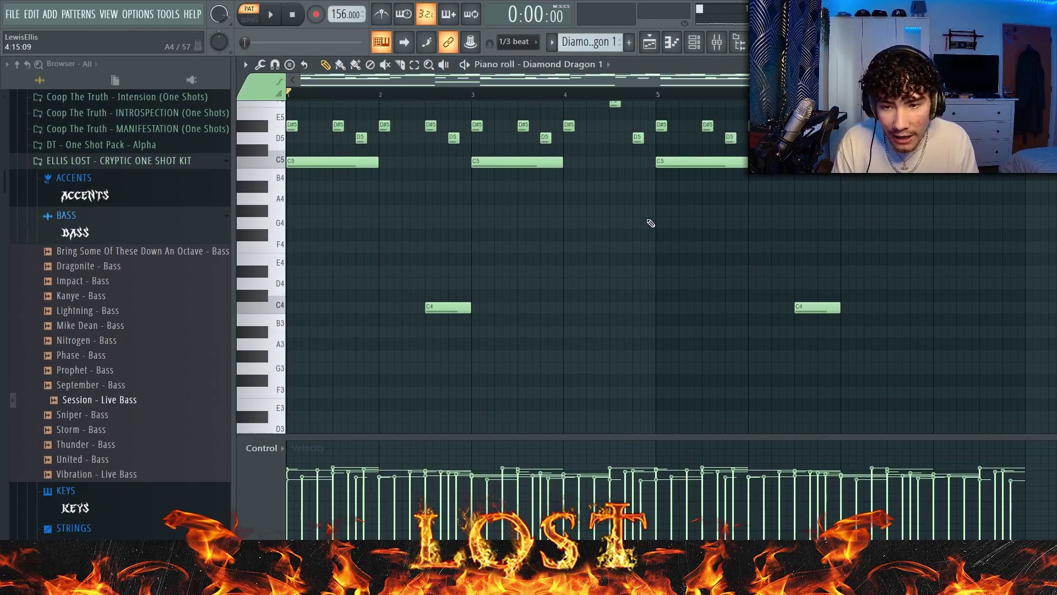
Examine the low notes around C4 in the Diamond Dragon 1 pattern
{"action": "scroll", "coordinate": [484, 264], "scroll_direction": "down", "scroll_amount": 4}
{"action": "left_click_drag", "start_coordinate": [574, 196], "coordinate": [582, 433]}
{"action": "left_click_drag", "start_coordinate": [716, 259], "coordinate": [732, 331]}
{"action": "left_click_drag", "start_coordinate": [884, 236], "coordinate": [903, 360]}
{"action": "left_click_drag", "start_coordinate": [809, 178], "coordinate": [794, 175]}
{"action": "left_click_drag", "start_coordinate": [423, 118], "coordinate": [540, 92]}
Show the Diamond Dragon 1 instrument and its mixer track, Insert 1
{"action": "left_click", "coordinate": [693, 41]}
{"action": "left_click", "coordinate": [650, 101]}
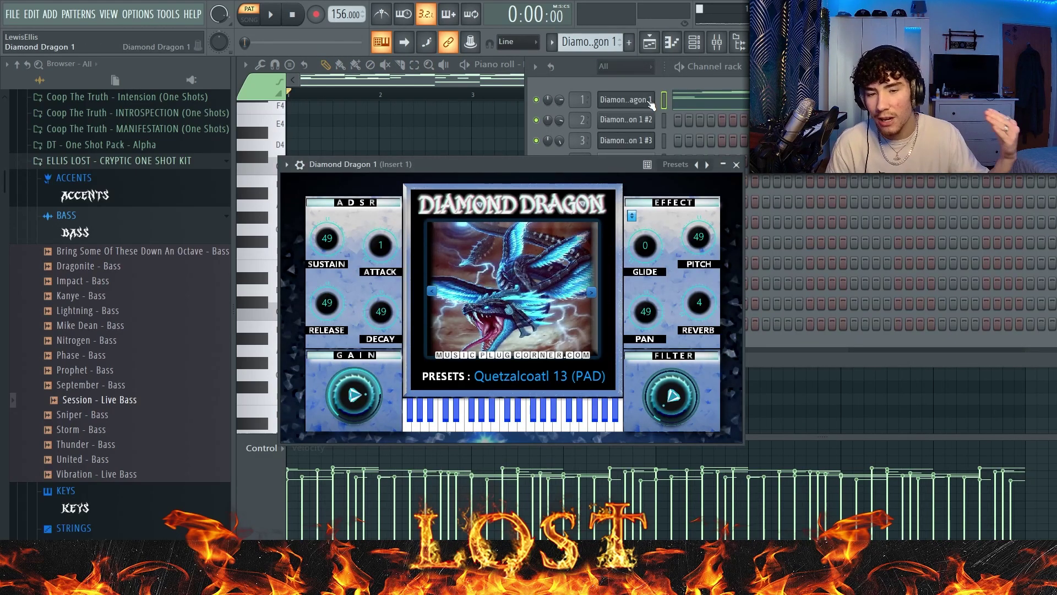
{"action": "key", "text": "F9"}
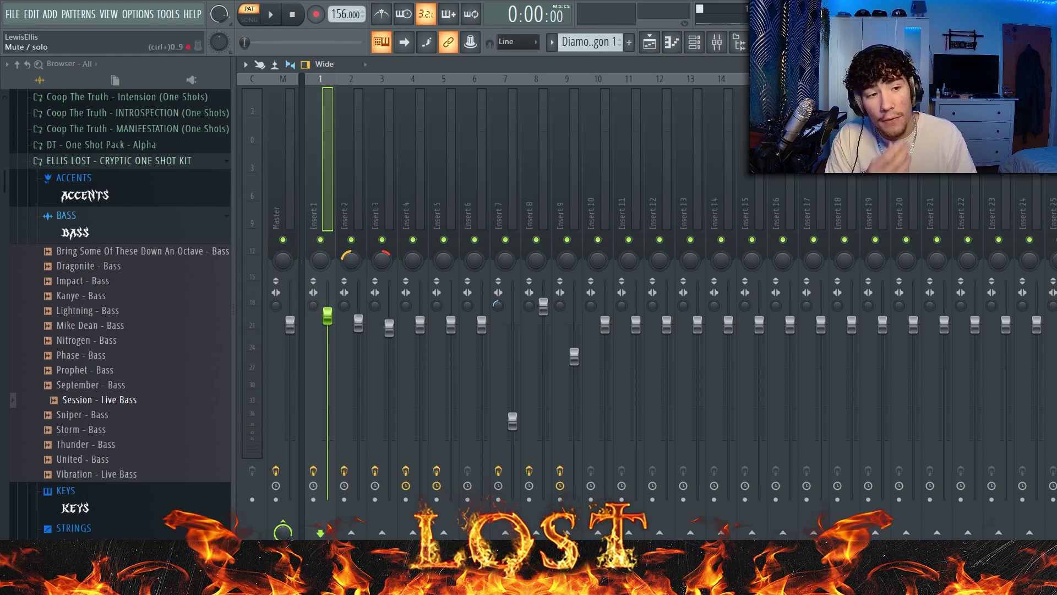
Check the pitch setting of the rendered Insert 1 audio clip and play back the playlist with only track 1 audible
{"action": "left_click", "coordinate": [991, 96]}
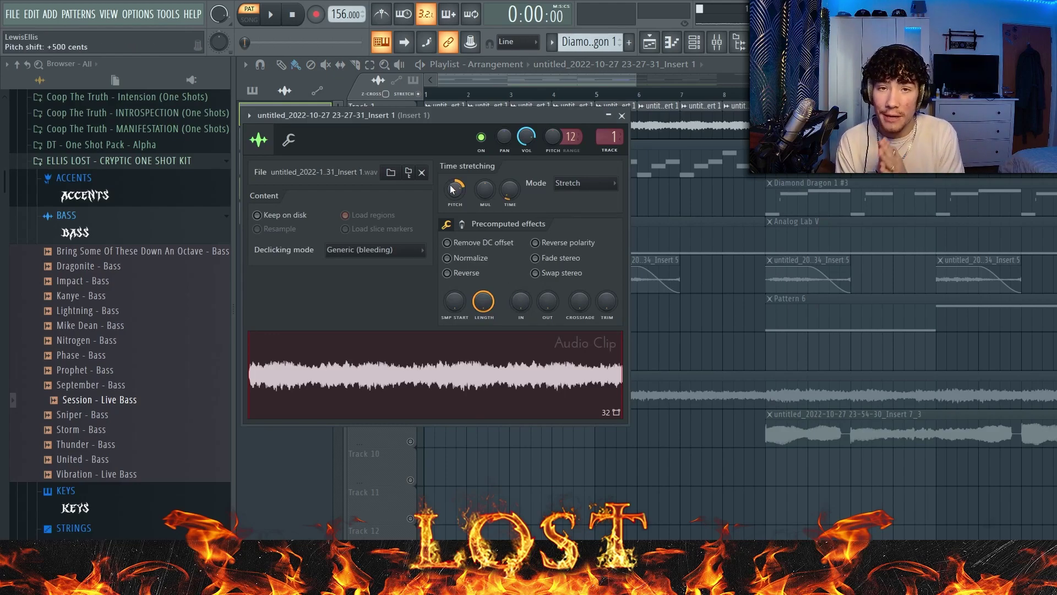
{"action": "left_click", "coordinate": [622, 115]}
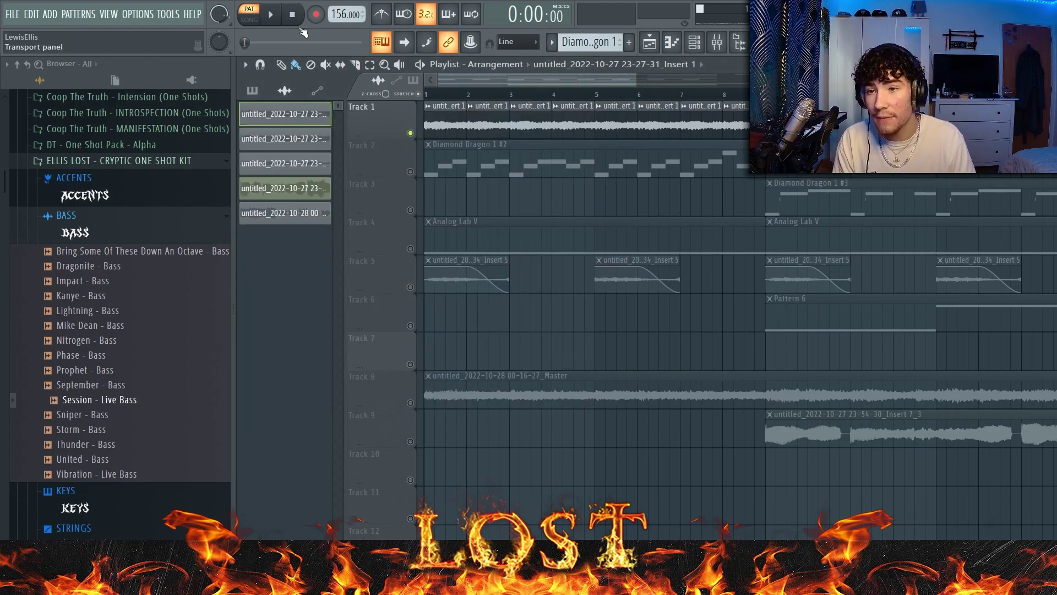
{"action": "left_click", "coordinate": [268, 14]}
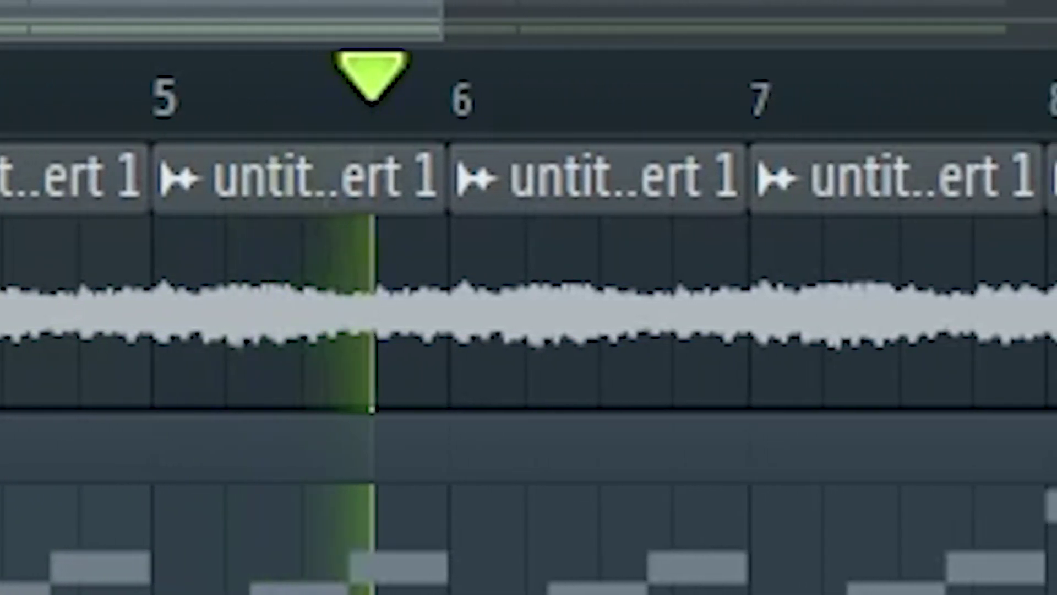
{"action": "key", "text": "space"}
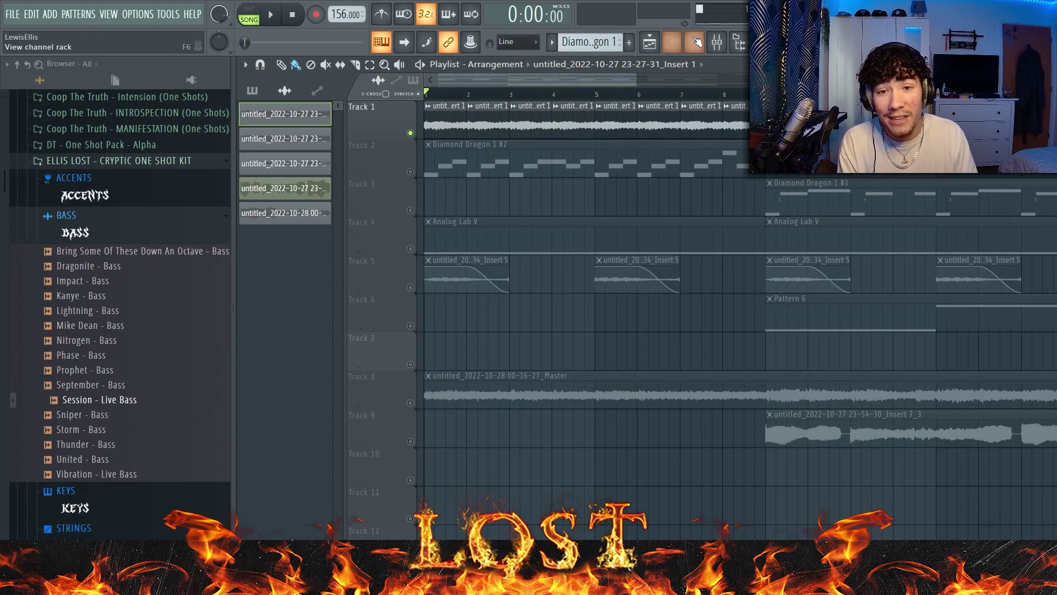
Unmute track 2 in the playlist and open the Diamond Dragon 1 #2 instrument
{"action": "left_click", "coordinate": [411, 171]}
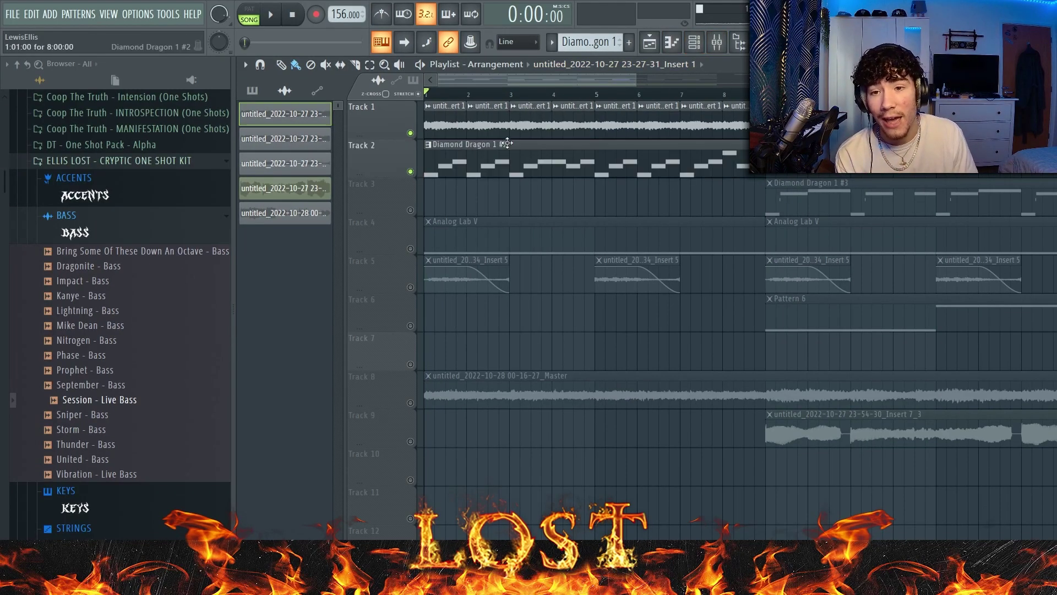
{"action": "left_click", "coordinate": [694, 41]}
{"action": "left_click", "coordinate": [630, 123]}
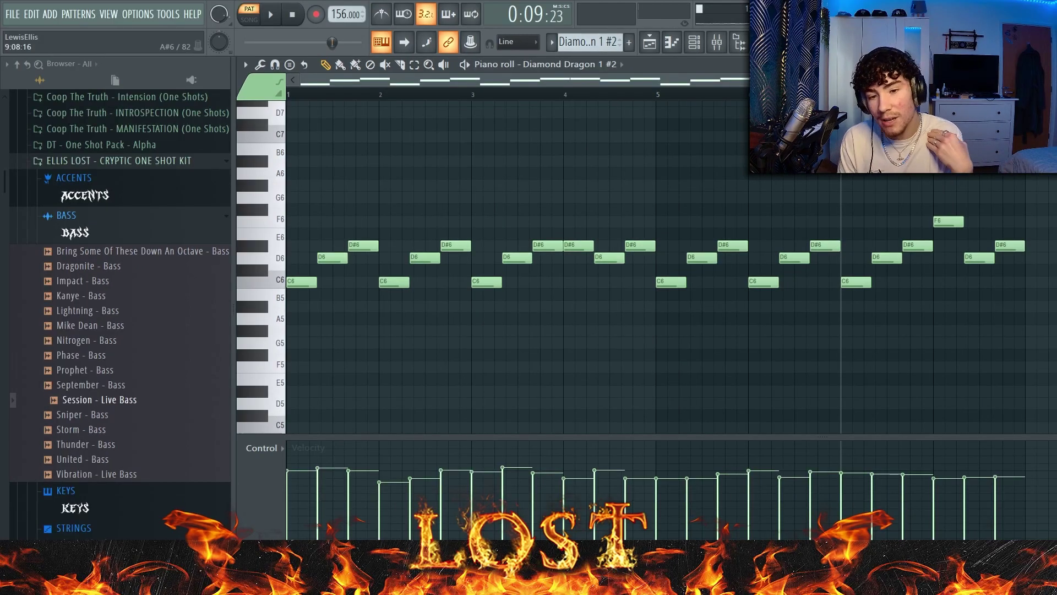
Highlight all the notes of the Diamond Dragon 1 #2 pattern in the piano roll and clear the selection
{"action": "key", "text": "ctrl+a"}
{"action": "scroll", "coordinate": [456, 302], "scroll_direction": "down", "scroll_amount": 2}
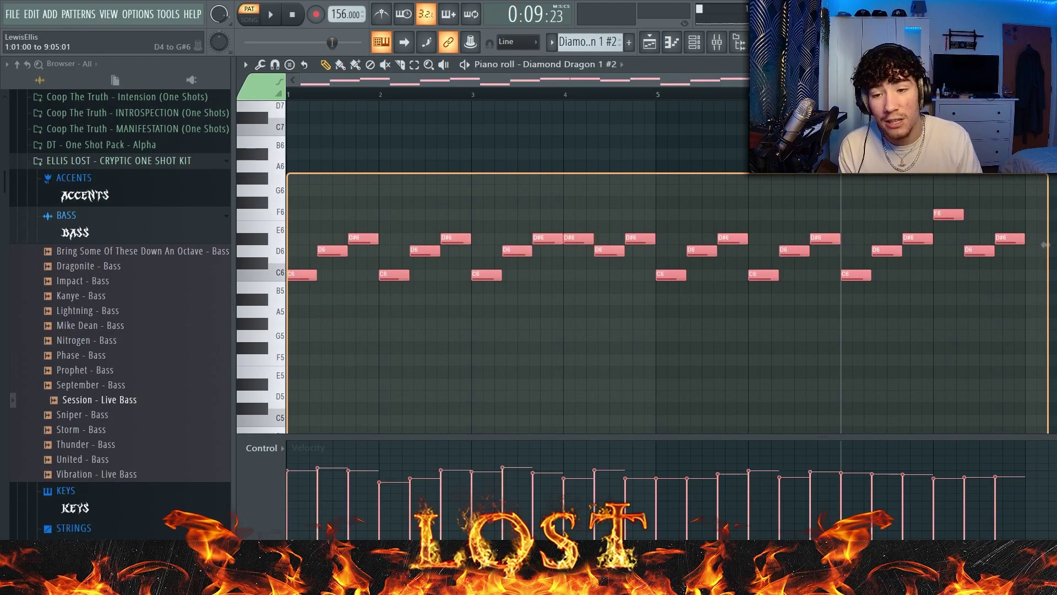
{"action": "key", "text": "ctrl+d"}
{"action": "scroll", "coordinate": [554, 201], "scroll_direction": "up", "scroll_amount": 3}
Open the Analog Lab V instrument to view its DARK NIGHTS preset and show its notes in the piano roll
{"action": "left_click", "coordinate": [716, 42]}
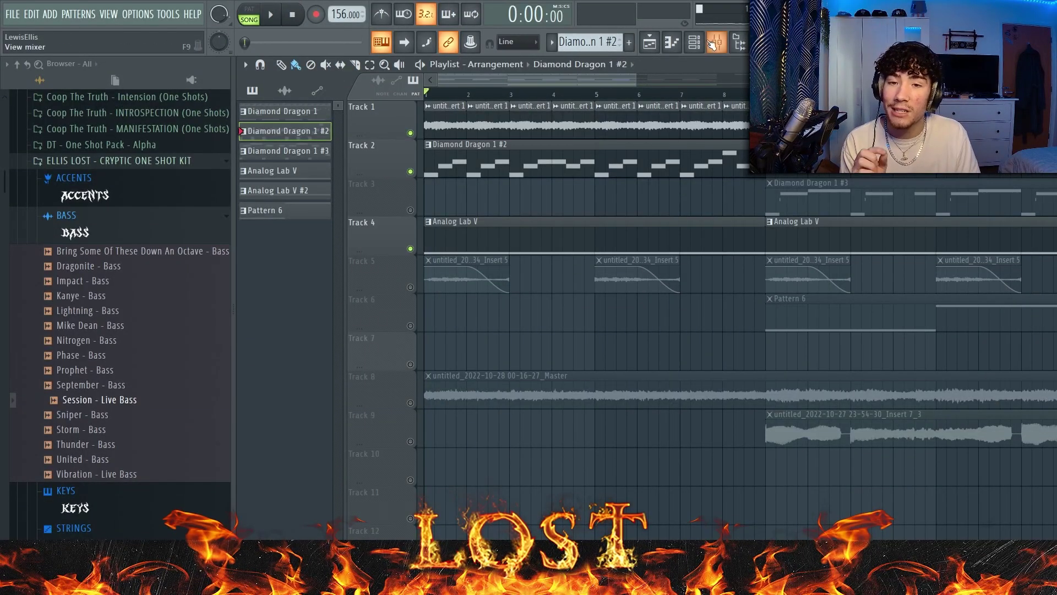
{"action": "left_click", "coordinate": [694, 42]}
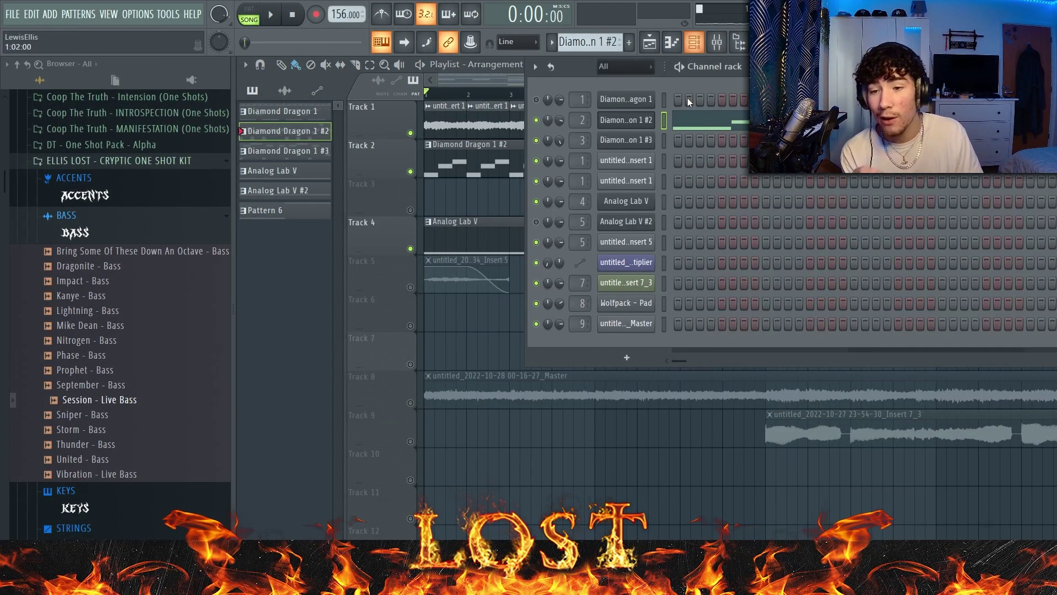
{"action": "left_click", "coordinate": [640, 202]}
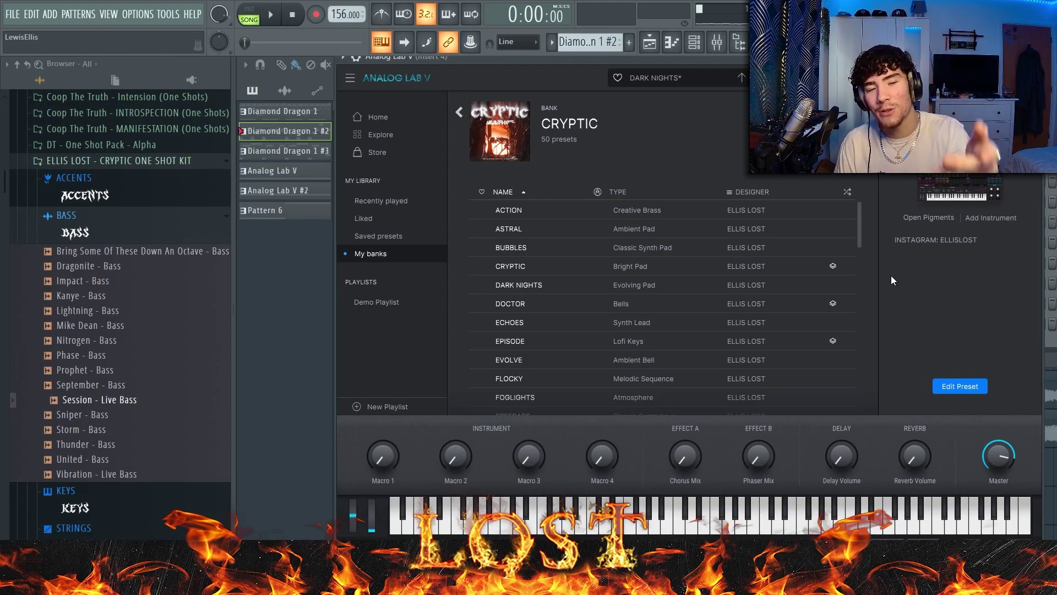
{"action": "key", "text": "F6"}
{"action": "left_click", "coordinate": [896, 215]}
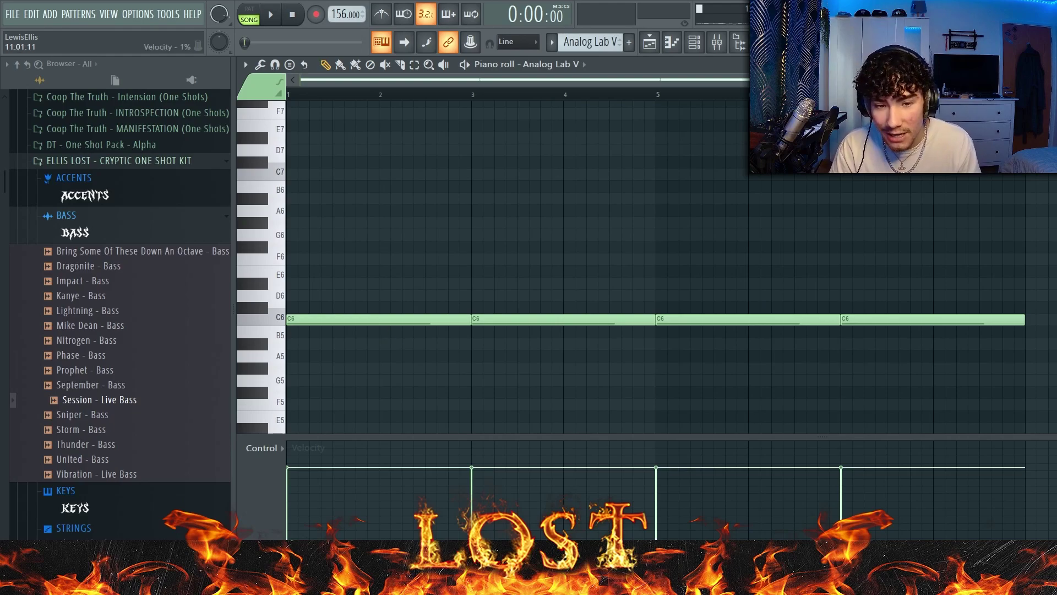
Play back the Analog Lab V pattern and view the ShaperBox2 and Fruity Stereo Shaper effects on mixer Insert 4
{"action": "key", "text": "space"}
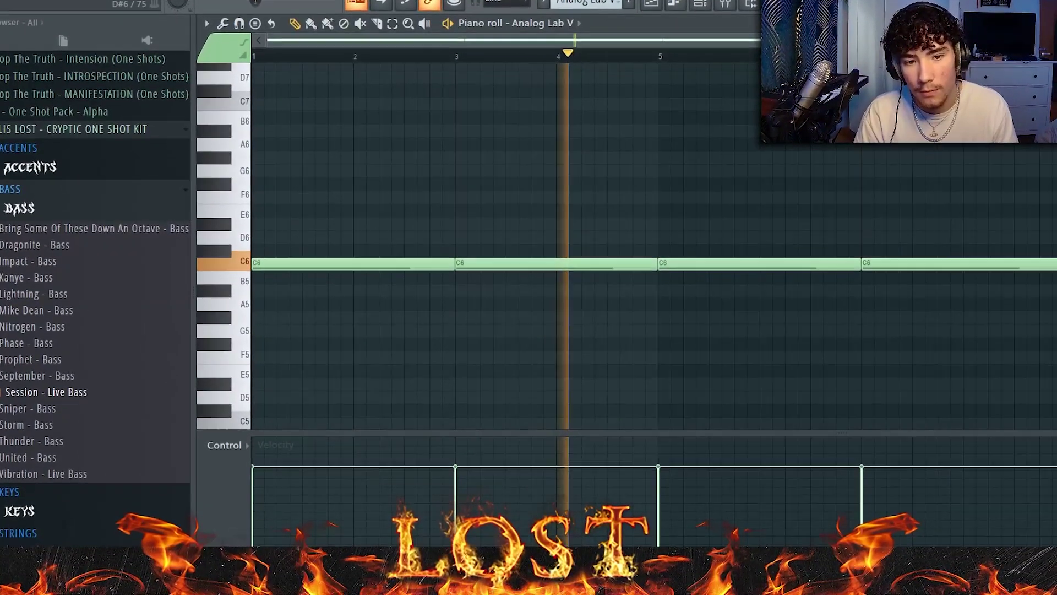
{"action": "key", "text": "space"}
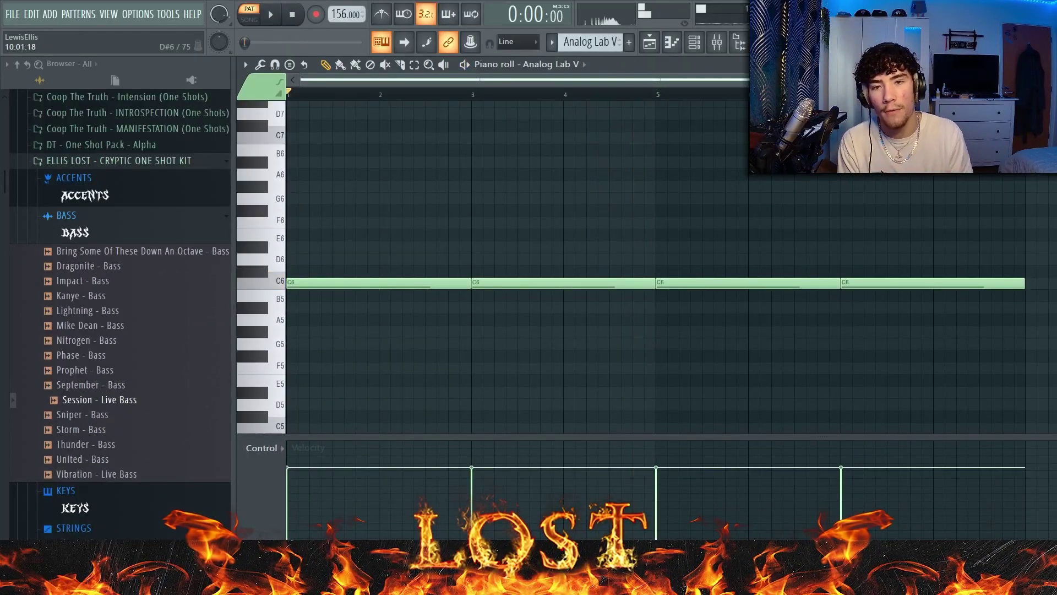
{"action": "key", "text": "F9"}
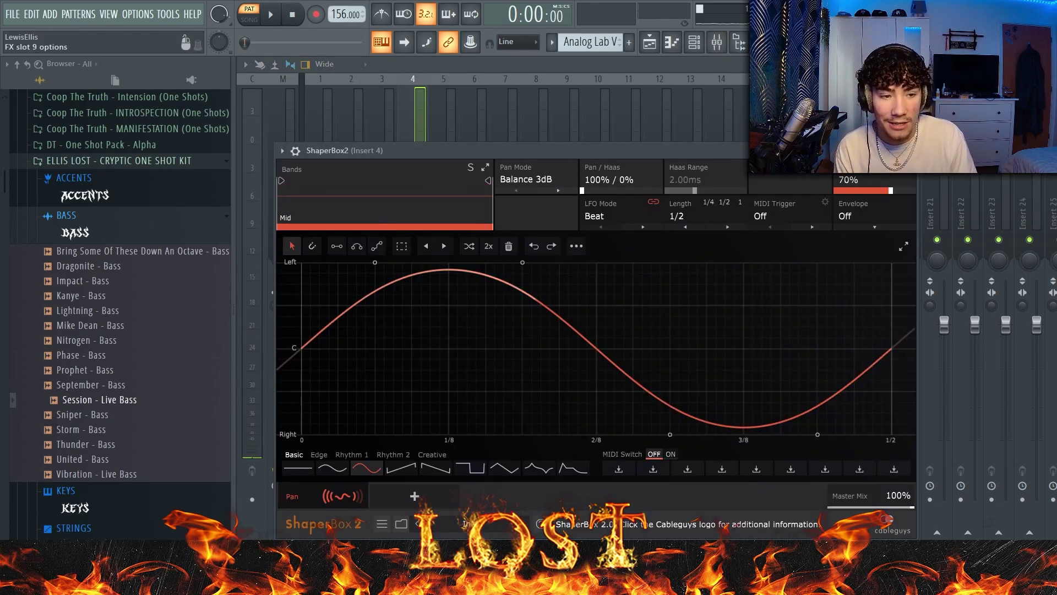
{"action": "left_click", "coordinate": [991, 160]}
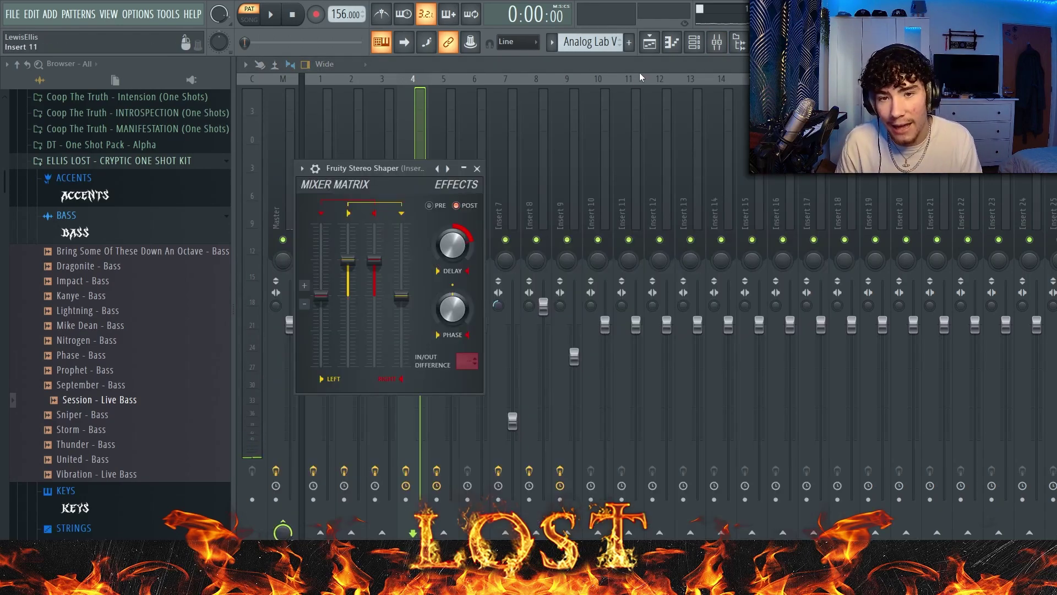
{"action": "key", "text": "Escape"}
Return to the playlist and play back the arrangement with tracks 1, 2 and 4 audible
{"action": "left_click", "coordinate": [650, 43]}
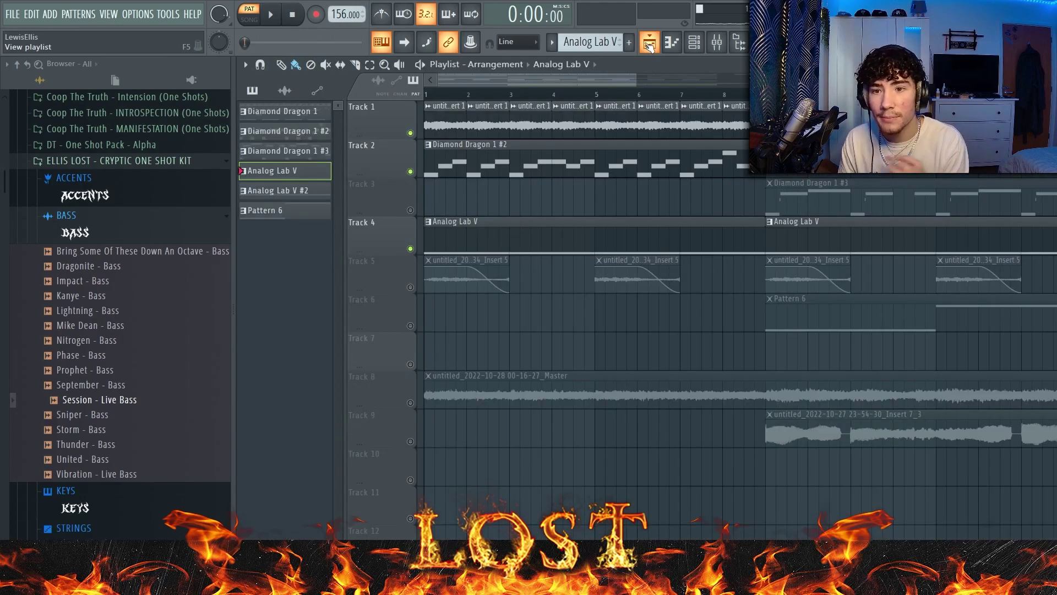
{"action": "key", "text": "space"}
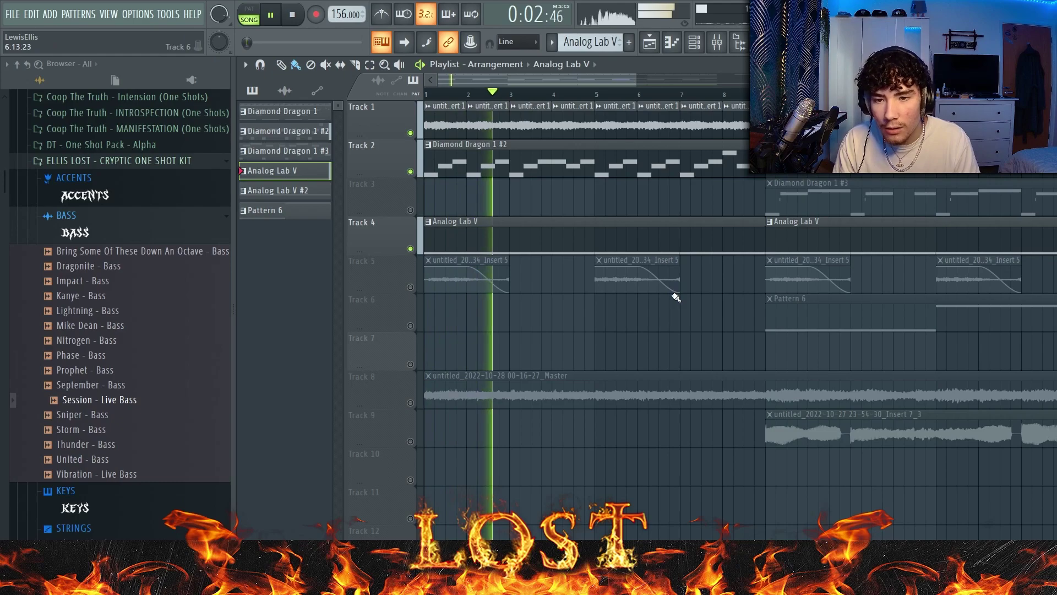
{"action": "key", "text": "space"}
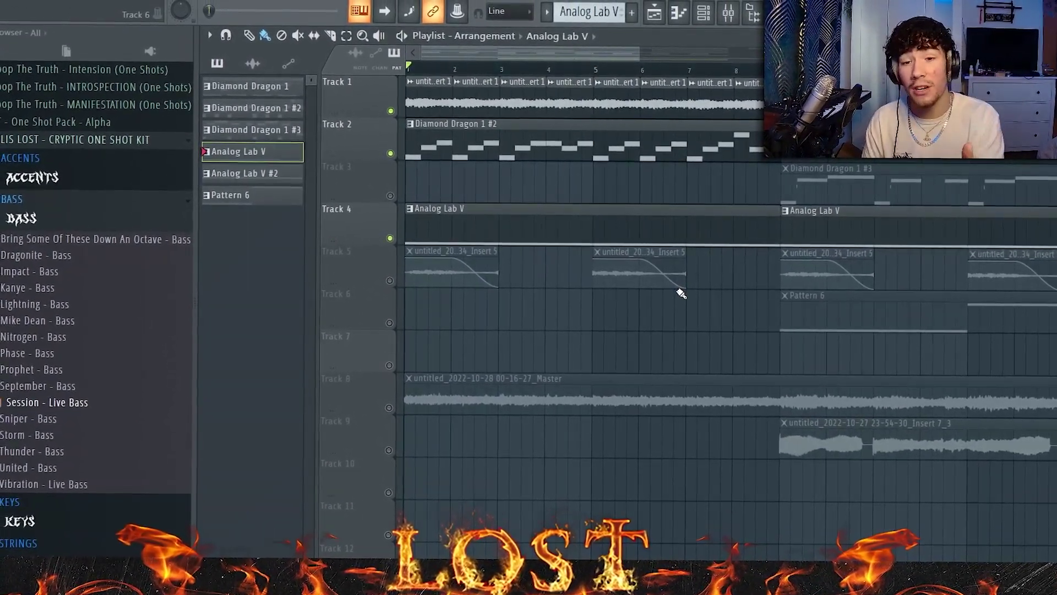
Unmute track 3 in the playlist and open its Diamond Dragon 1 #3 pattern in the piano roll
{"action": "left_click", "coordinate": [390, 196]}
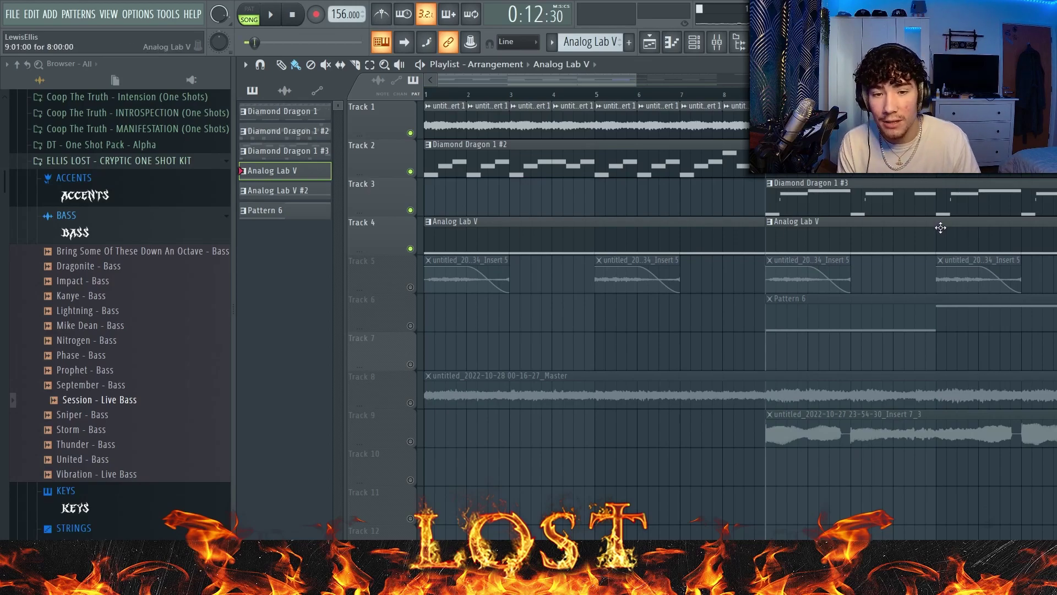
{"action": "double_click", "coordinate": [857, 199]}
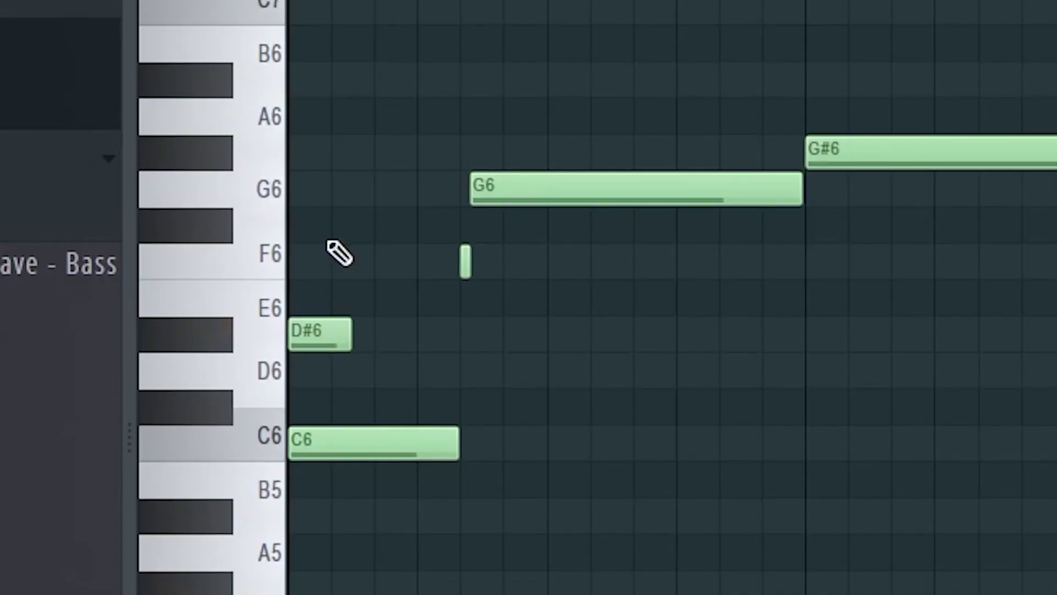
Try short D#6 and G6 notes above the opening C6 note, and delete both
{"action": "left_click_drag", "start_coordinate": [352, 204], "coordinate": [205, 210]}
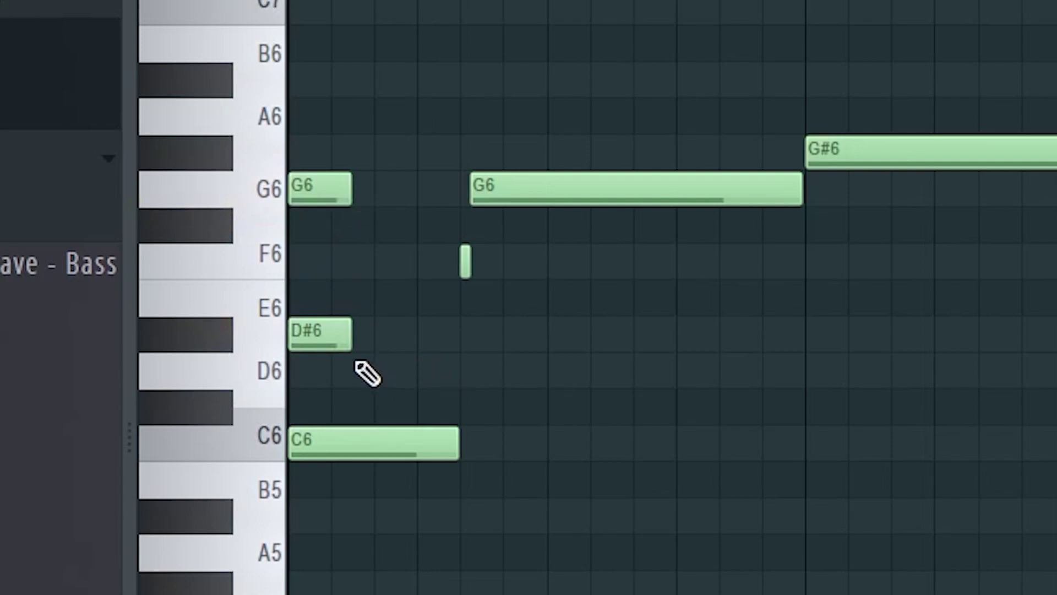
{"action": "right_click", "coordinate": [322, 348]}
{"action": "right_click", "coordinate": [341, 192]}
Highlight the first short F6 note and the G6 following it, examine them up close, and clear the selection
{"action": "left_click_drag", "start_coordinate": [606, 336], "coordinate": [314, 174]}
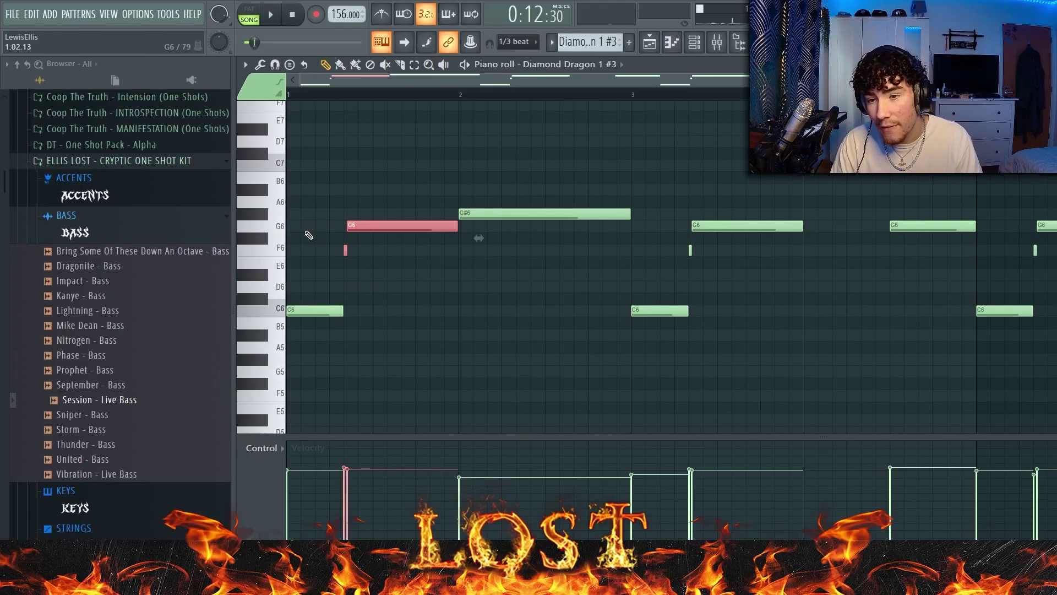
{"action": "scroll", "coordinate": [446, 238], "scroll_direction": "up", "scroll_amount": 6}
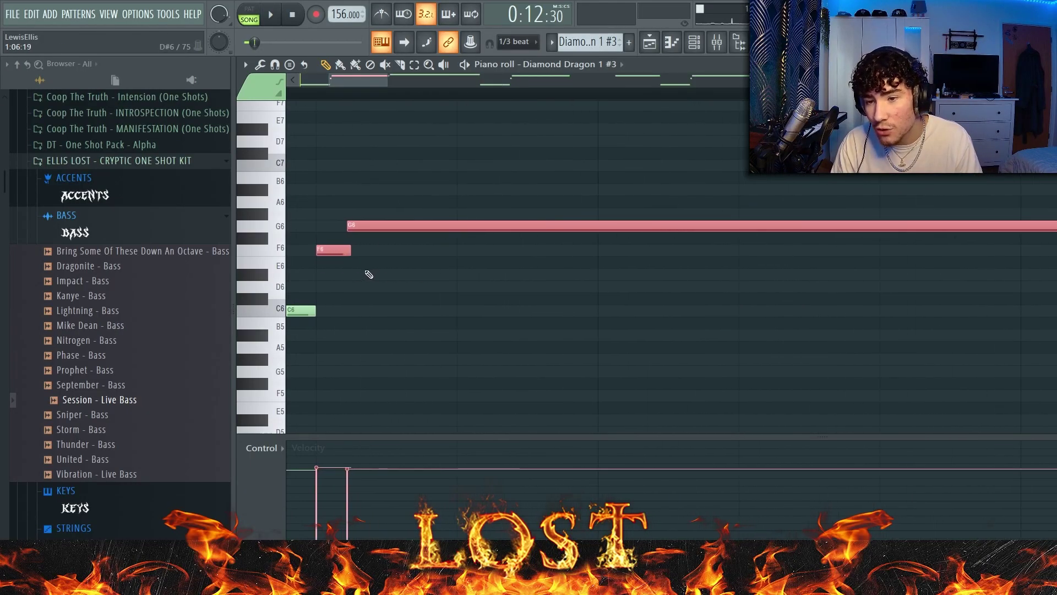
{"action": "scroll", "coordinate": [368, 274], "scroll_direction": "down", "scroll_amount": 6}
{"action": "left_click", "coordinate": [378, 266], "text": "ctrl"}
{"action": "left_click_drag", "start_coordinate": [515, 112], "coordinate": [524, 355]}
{"action": "scroll", "coordinate": [820, 208], "scroll_direction": "down", "scroll_amount": 2}
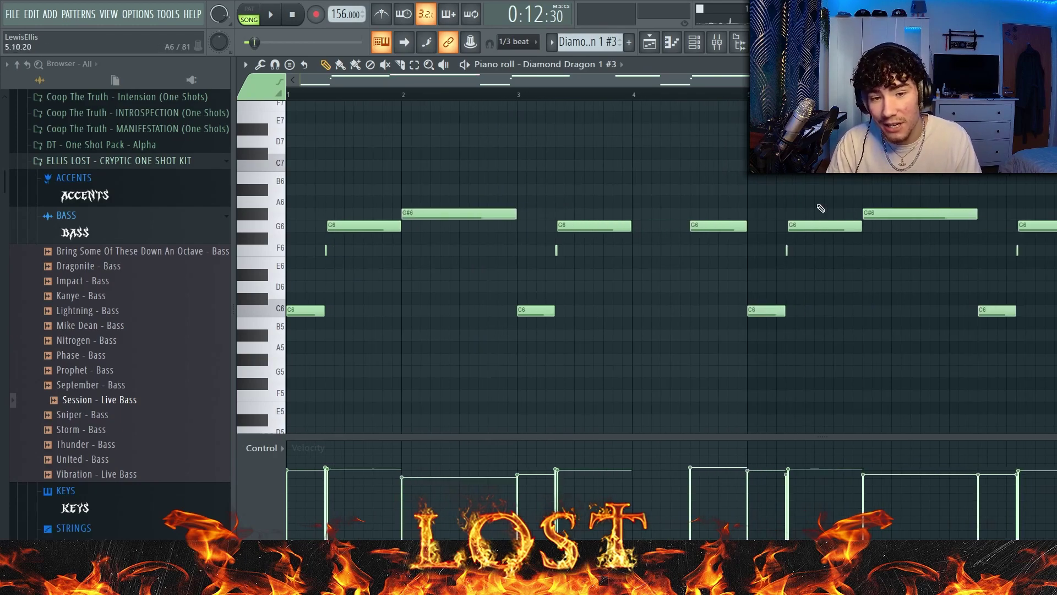
View the Diamond Dragon 1 #3 channel in the channel rack and its Insert 3 track in the mixer
{"action": "left_click", "coordinate": [701, 44]}
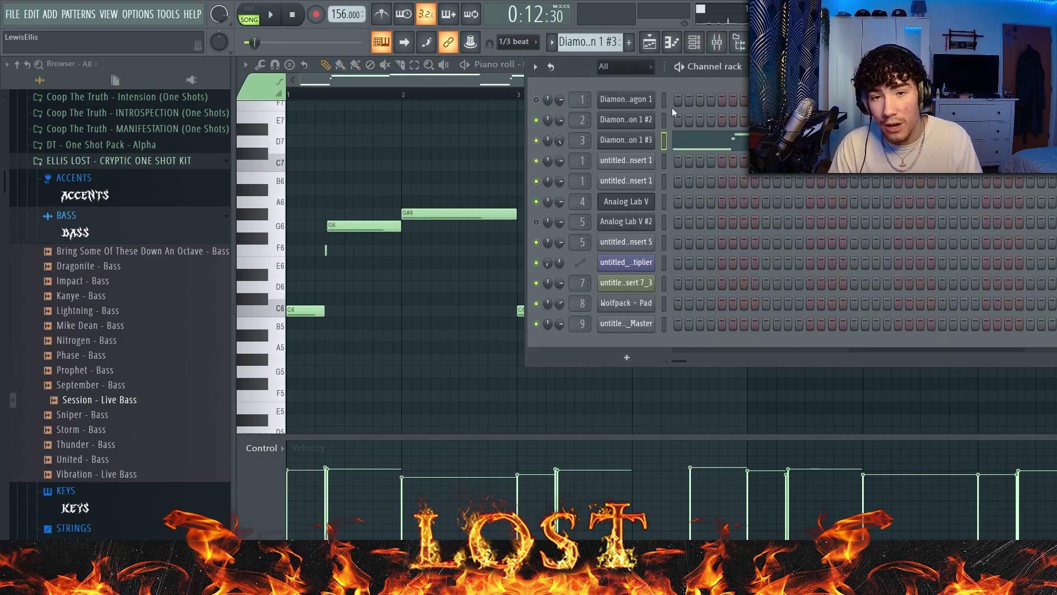
{"action": "key", "text": "F9"}
{"action": "key", "text": "Escape"}
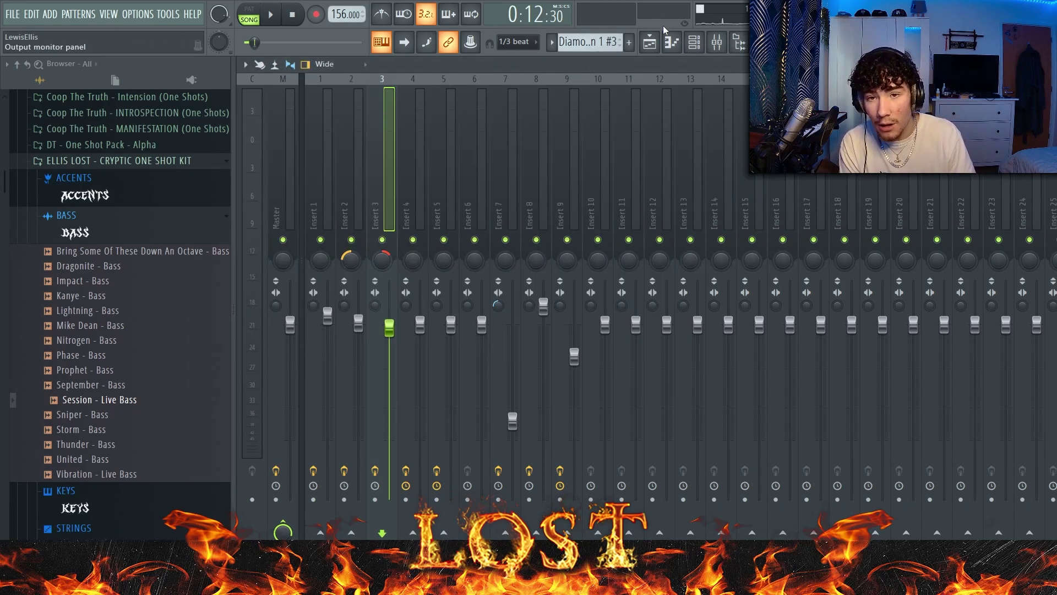
Return to the playlist, set the snap to Line, and unmute tracks 1, 2, 4 and 5
{"action": "left_click", "coordinate": [650, 42]}
{"action": "left_click", "coordinate": [520, 42]}
{"action": "left_click", "coordinate": [530, 56]}
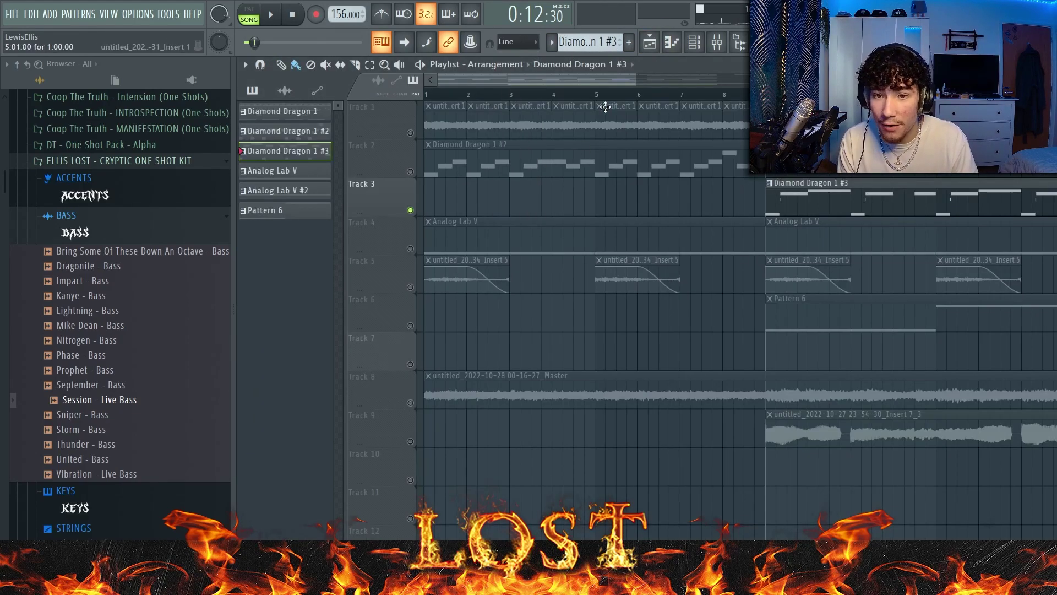
{"action": "left_click", "coordinate": [410, 248]}
{"action": "left_click", "coordinate": [410, 171]}
{"action": "left_click", "coordinate": [410, 133]}
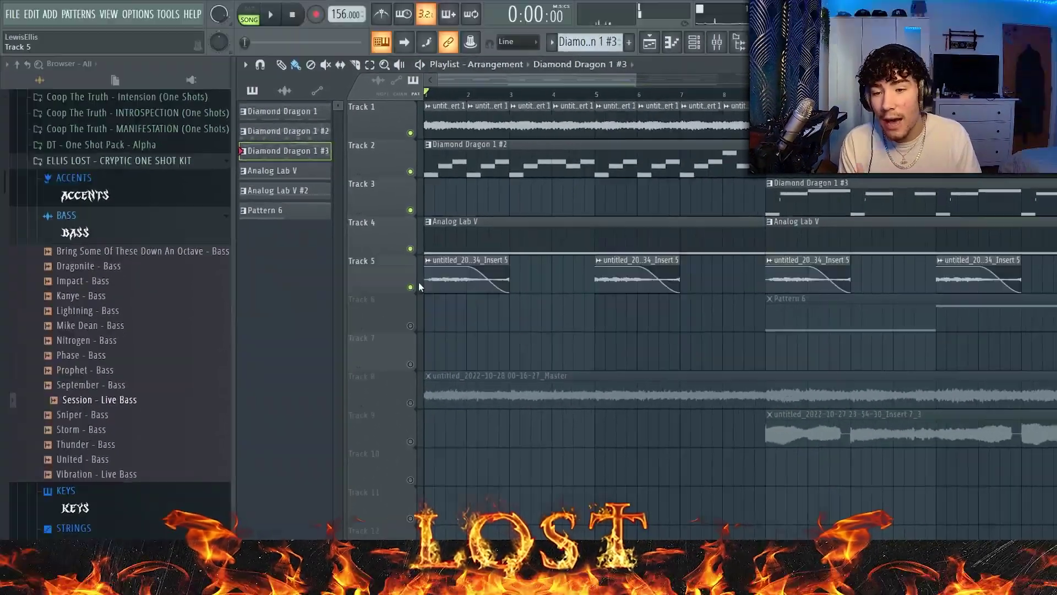
Solo and play track 5 in the playlist, and view the Fruity Chorus and ShaperBox2 effects on Insert 5
{"action": "right_click", "coordinate": [390, 271]}
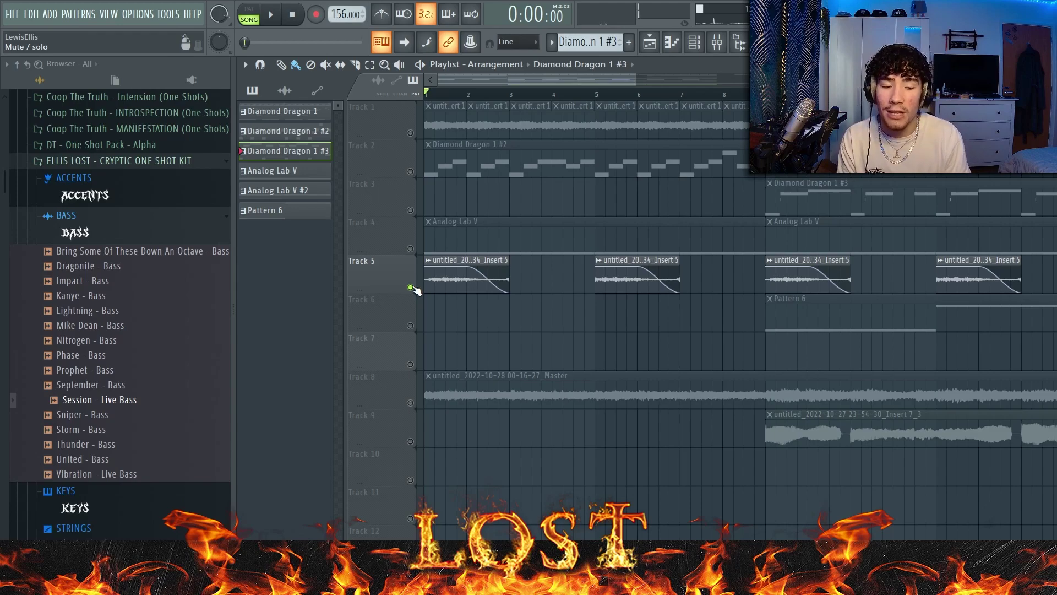
{"action": "key", "text": "space"}
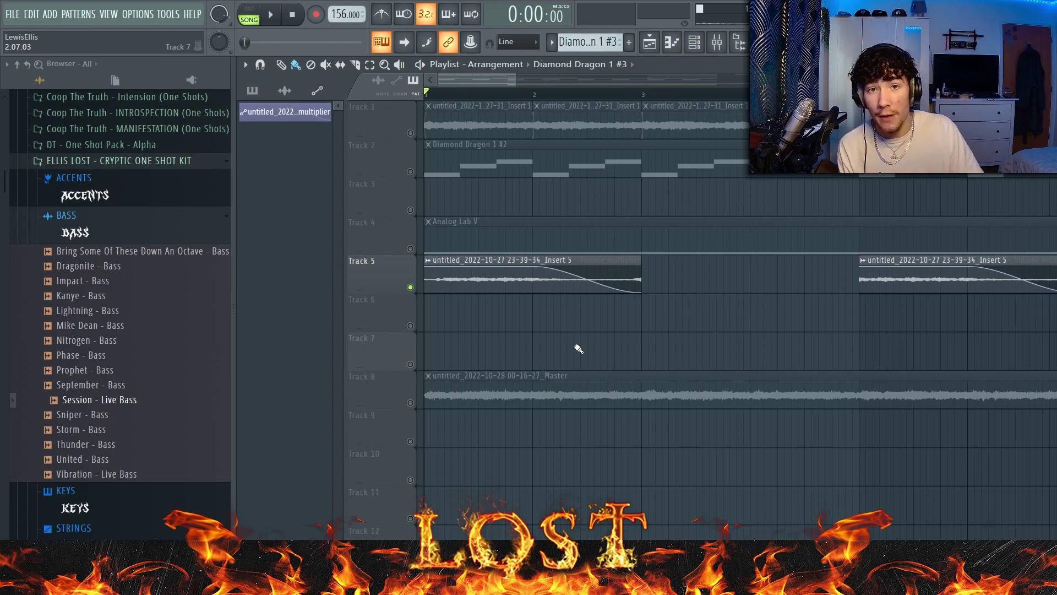
{"action": "left_click", "coordinate": [716, 42]}
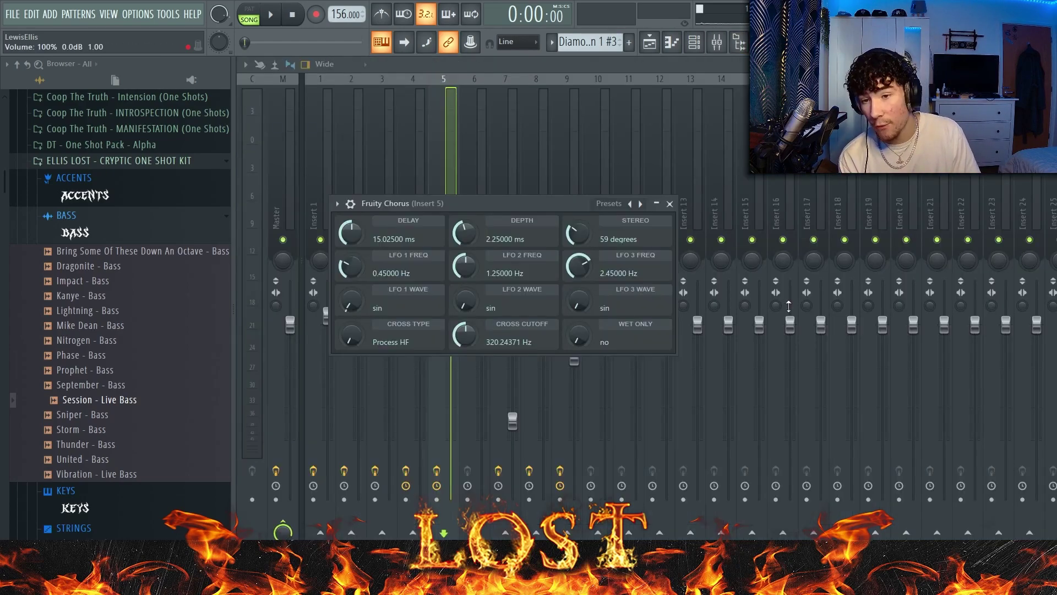
{"action": "left_click", "coordinate": [991, 105]}
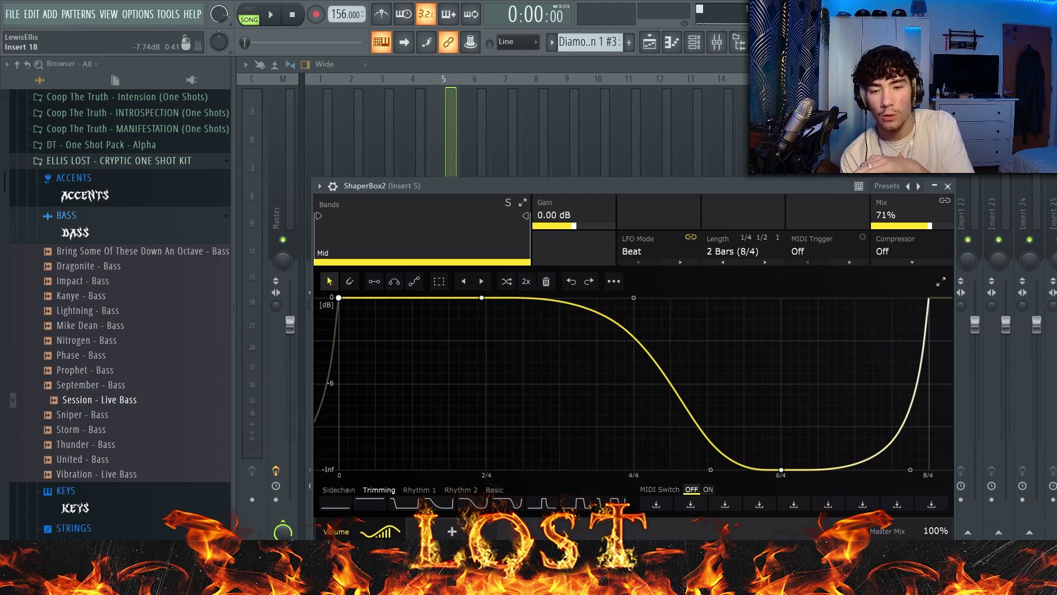
{"action": "left_click", "coordinate": [991, 92]}
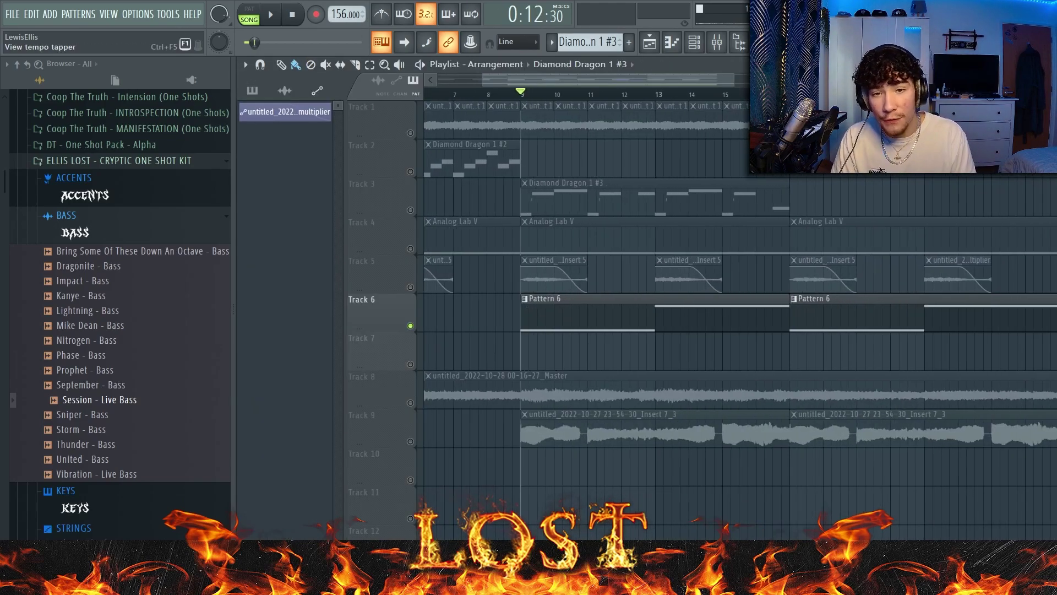
Open the Wolfpack - Pad channel's notes for Pattern 6 in the piano roll and clear the note selection
{"action": "left_click", "coordinate": [694, 41]}
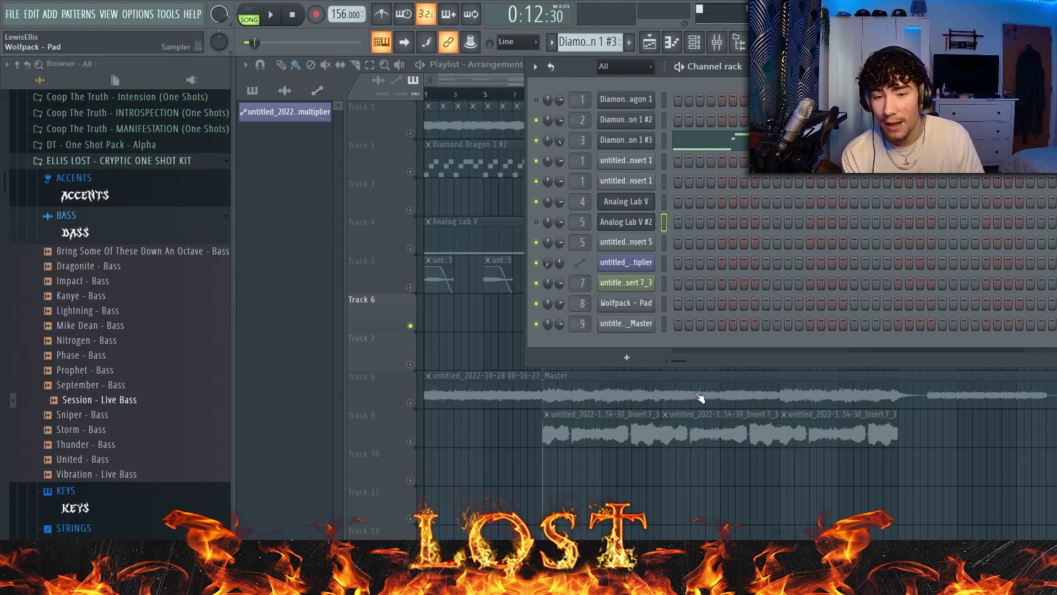
{"action": "left_click", "coordinate": [626, 303]}
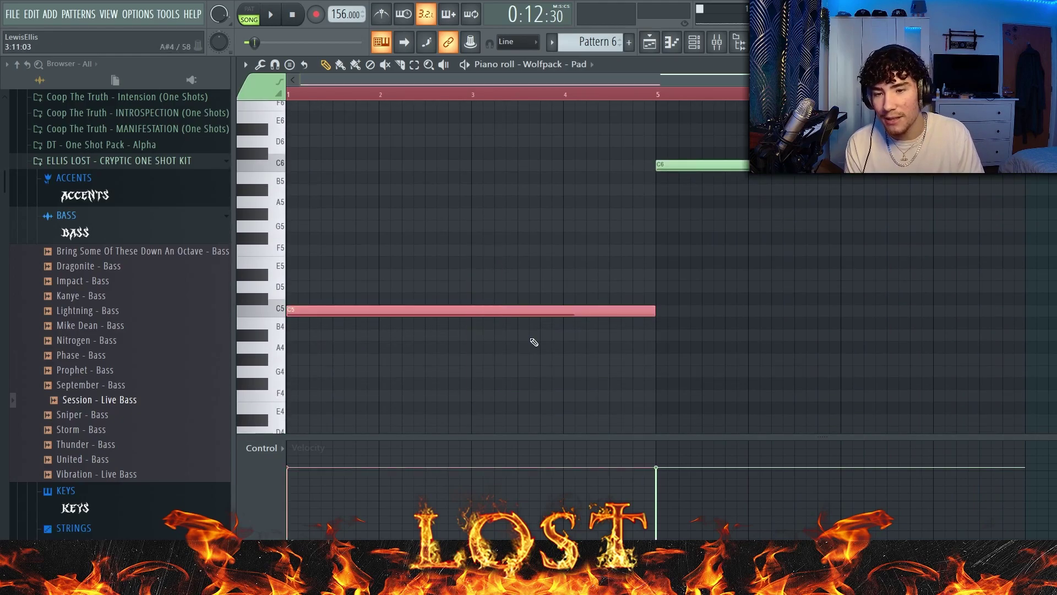
{"action": "left_click_drag", "start_coordinate": [691, 148], "coordinate": [685, 288]}
{"action": "key", "text": "ctrl+d"}
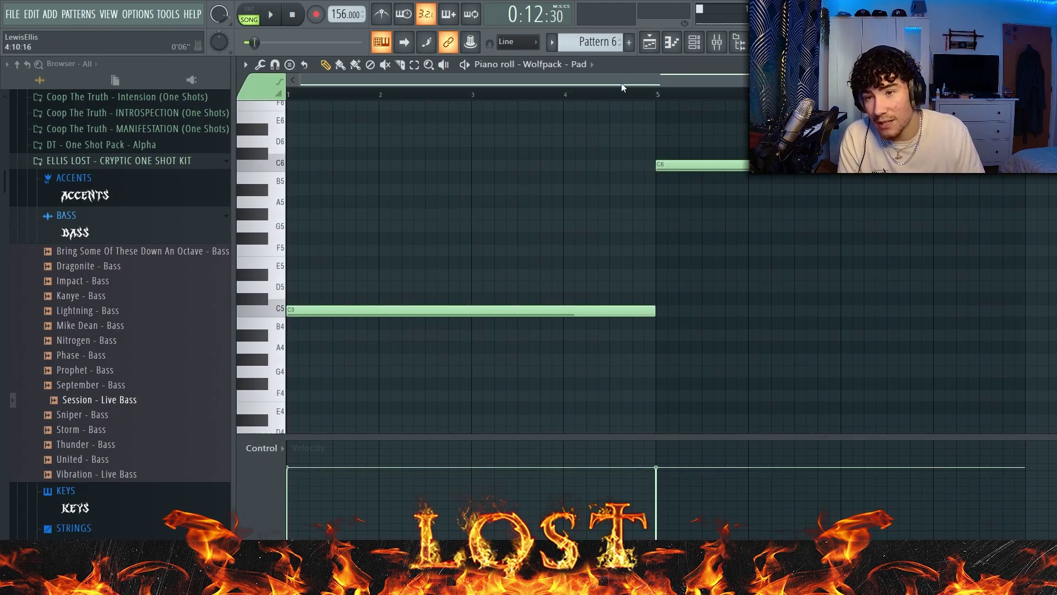
Play the Wolfpack - Pad notes from bar 5, return to the playlist, and stop playback
{"action": "key", "text": "space"}
{"action": "left_click", "coordinate": [657, 95]}
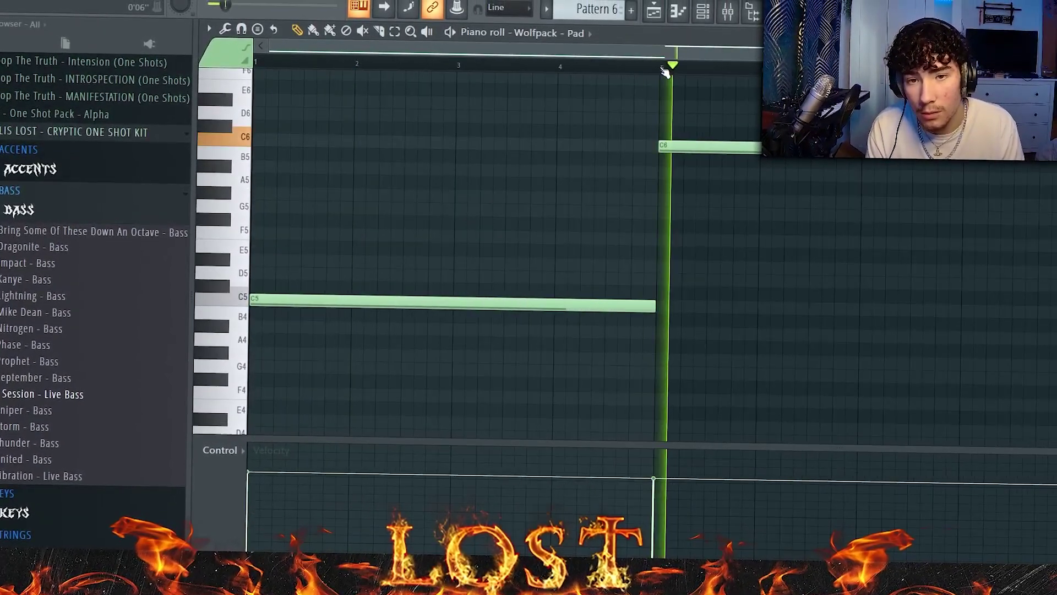
{"action": "key", "text": "F7"}
{"action": "scroll", "coordinate": [720, 191], "scroll_direction": "down", "scroll_amount": 2}
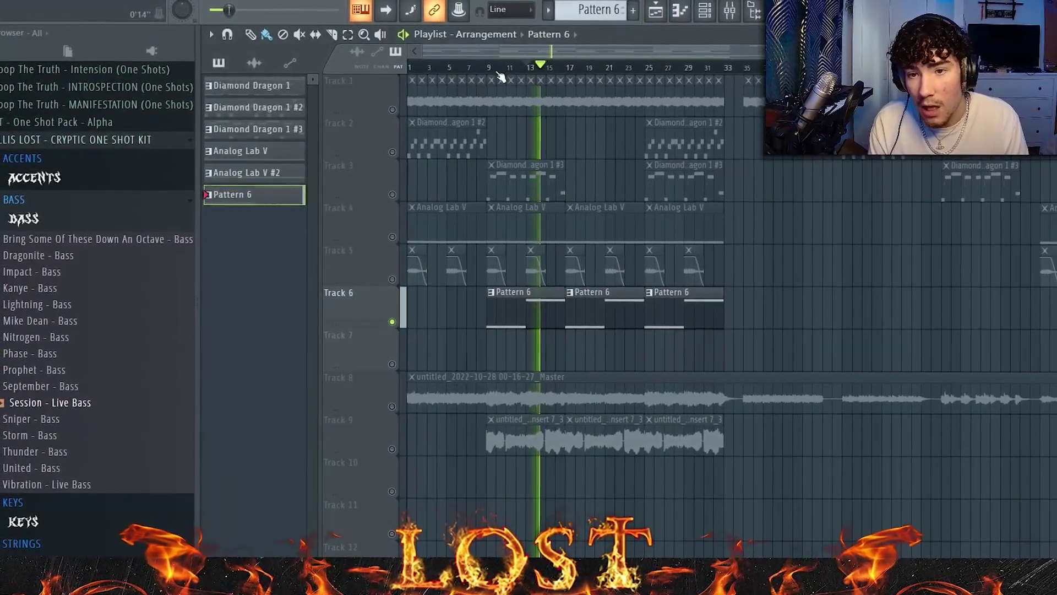
{"action": "key", "text": "space"}
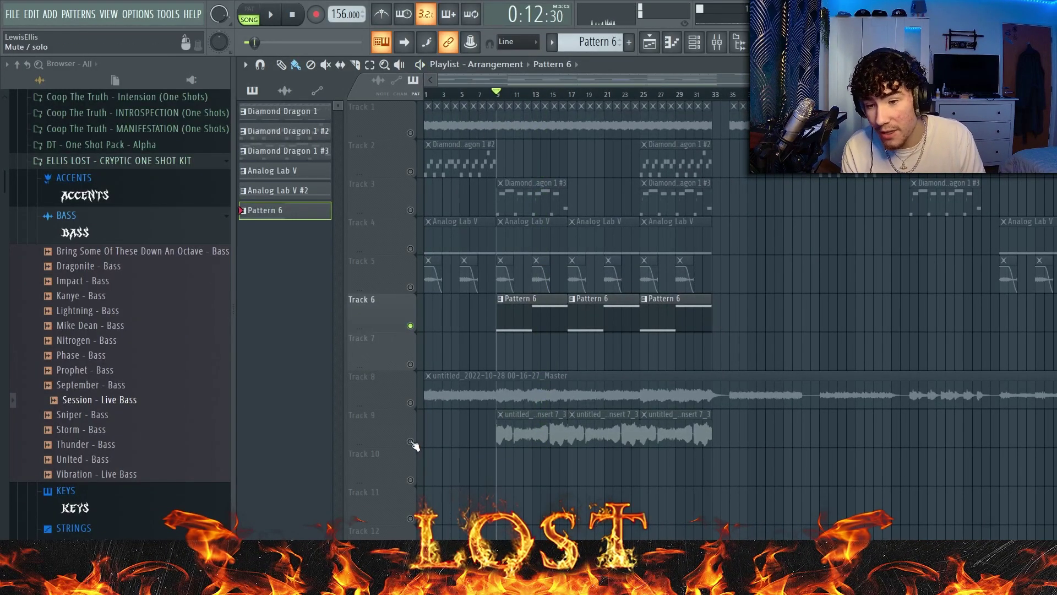
Solo track 9 in the playlist and open its first rendered Insert 7_3 audio clip
{"action": "left_click", "coordinate": [412, 443]}
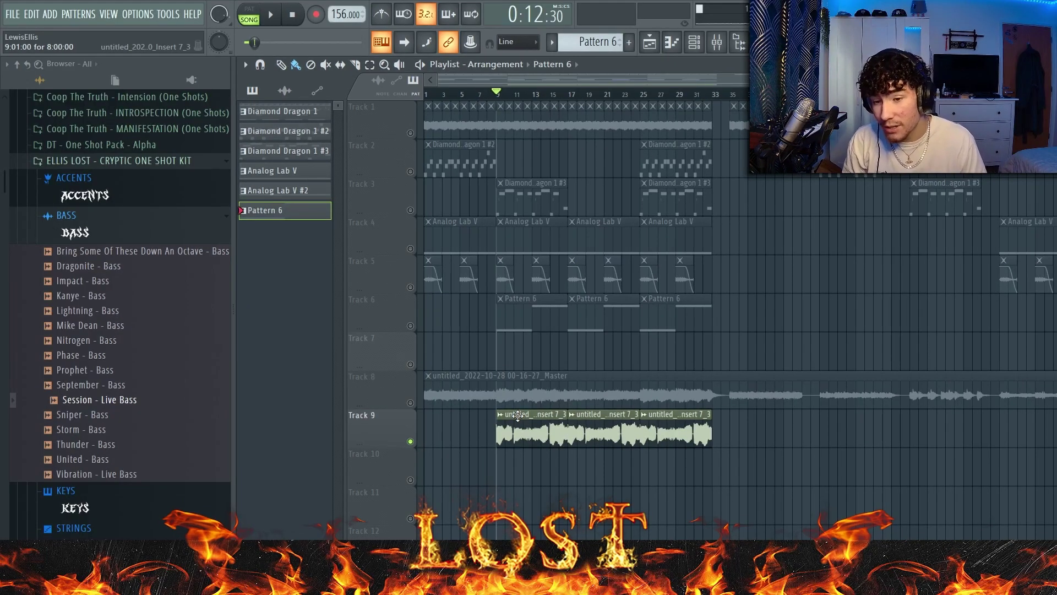
{"action": "double_click", "coordinate": [517, 415]}
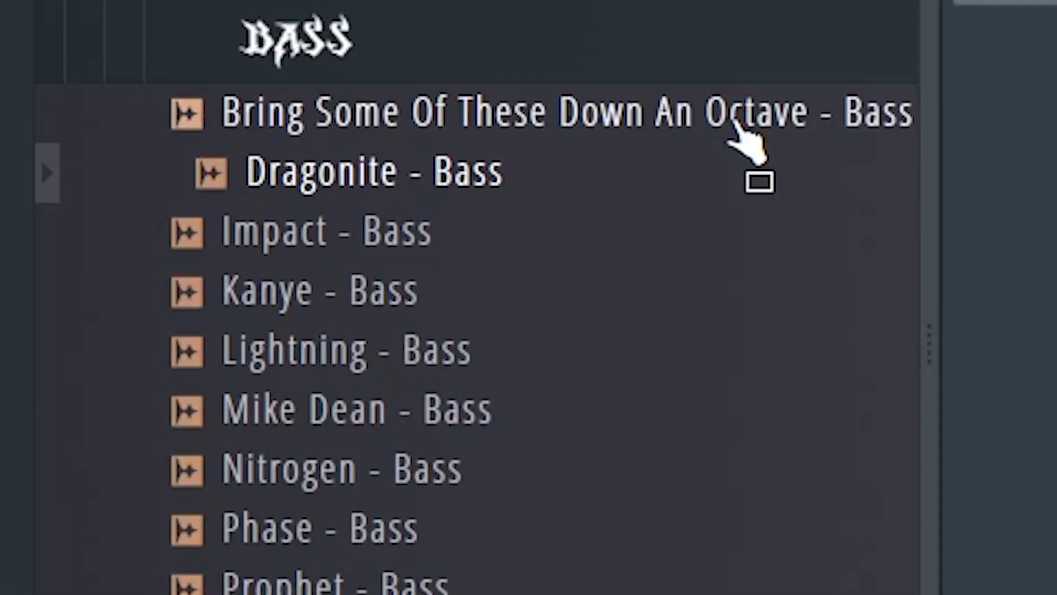
Audition the Bring Some Of These Down An Octave, Impact, Kanye and Lightning bass samples in the browser
{"action": "left_click", "coordinate": [737, 127]}
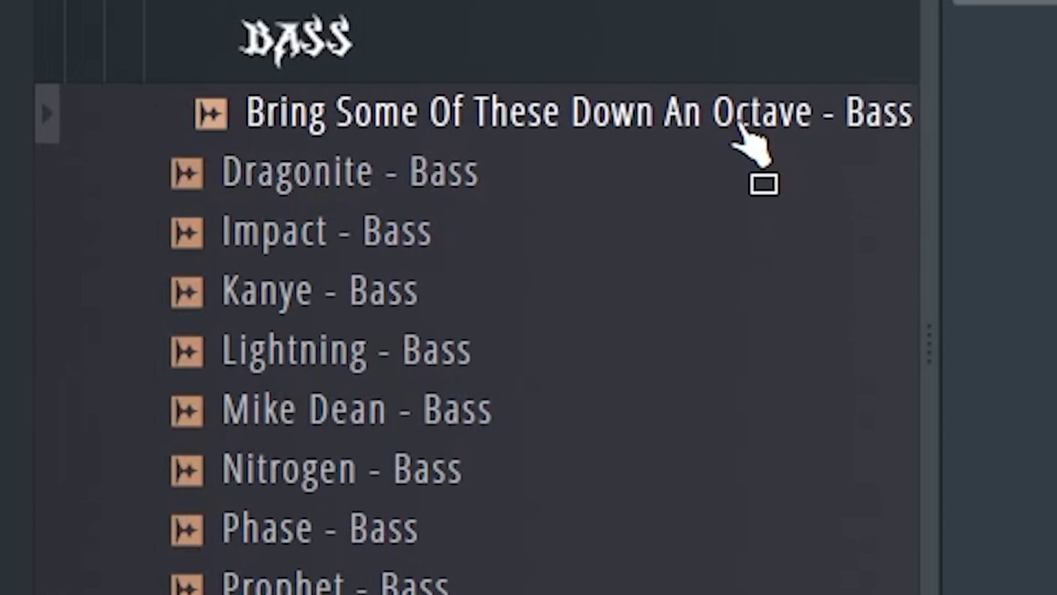
{"action": "left_click", "coordinate": [724, 255]}
{"action": "left_click", "coordinate": [735, 322]}
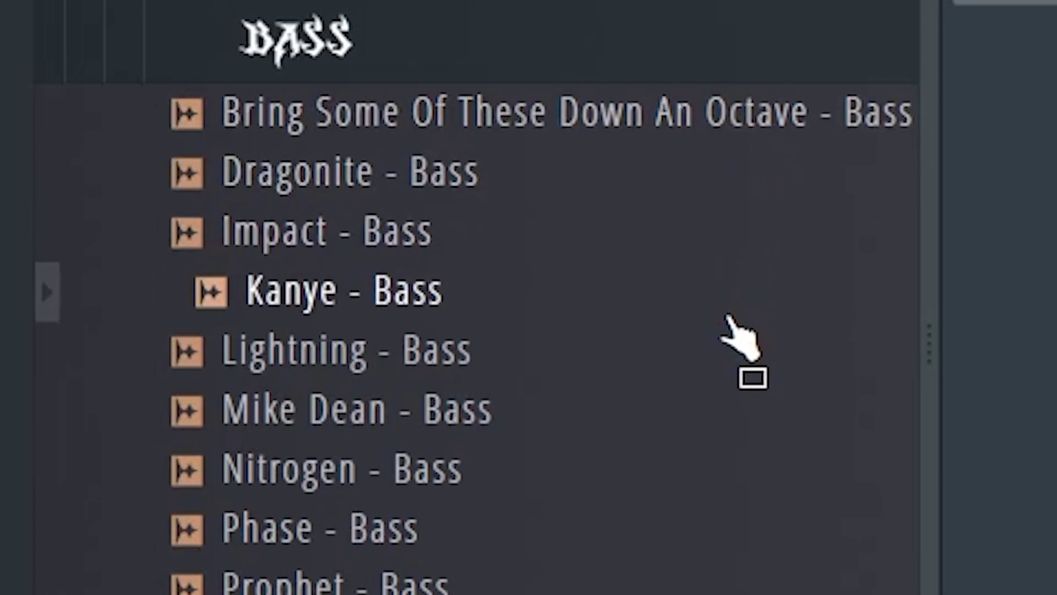
{"action": "left_click", "coordinate": [734, 376]}
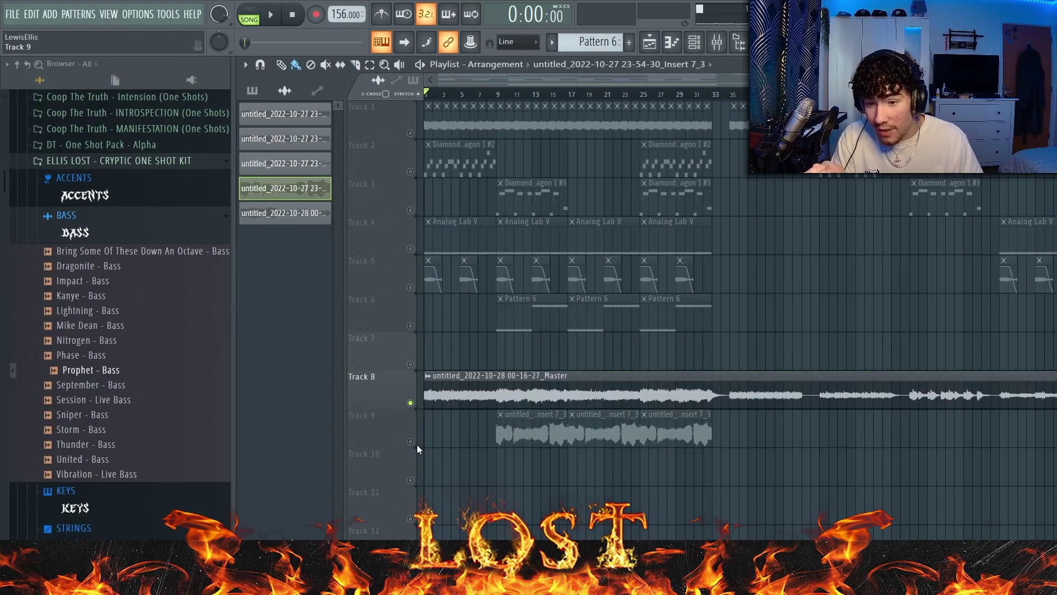
Unmute track 9 in the playlist and view the Fary Dragon 19 (FLUTE) preset of Diamond Dragon 1 #3
{"action": "left_click", "coordinate": [410, 440]}
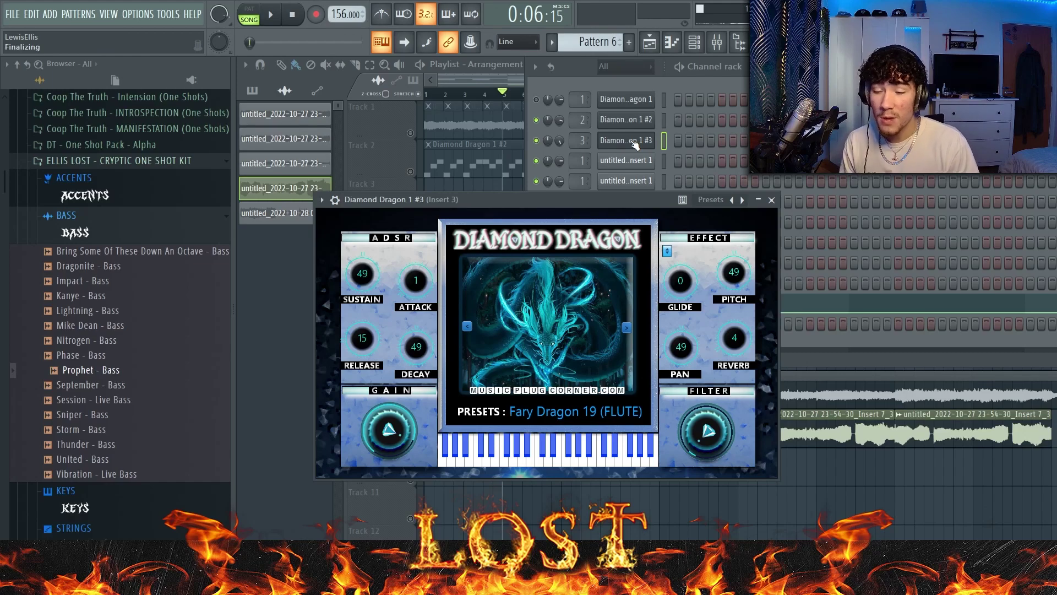
{"action": "left_click", "coordinate": [557, 419]}
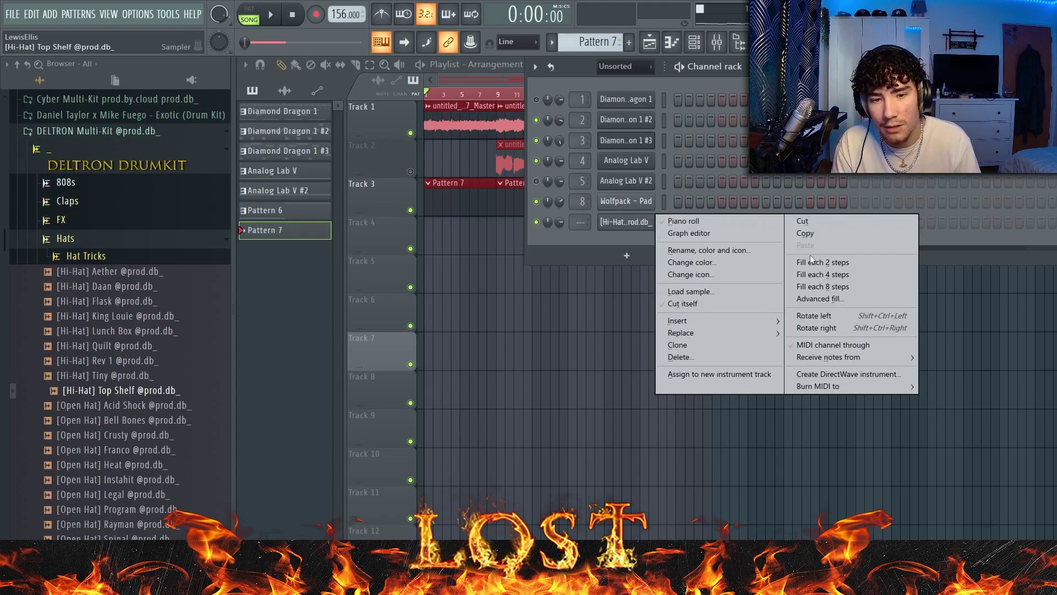
Fill the Top Shelf hi-hat on every second step, repeat that bar seven times in the piano roll, and start playback
{"action": "left_click", "coordinate": [810, 254]}
{"action": "key", "text": "F7"}
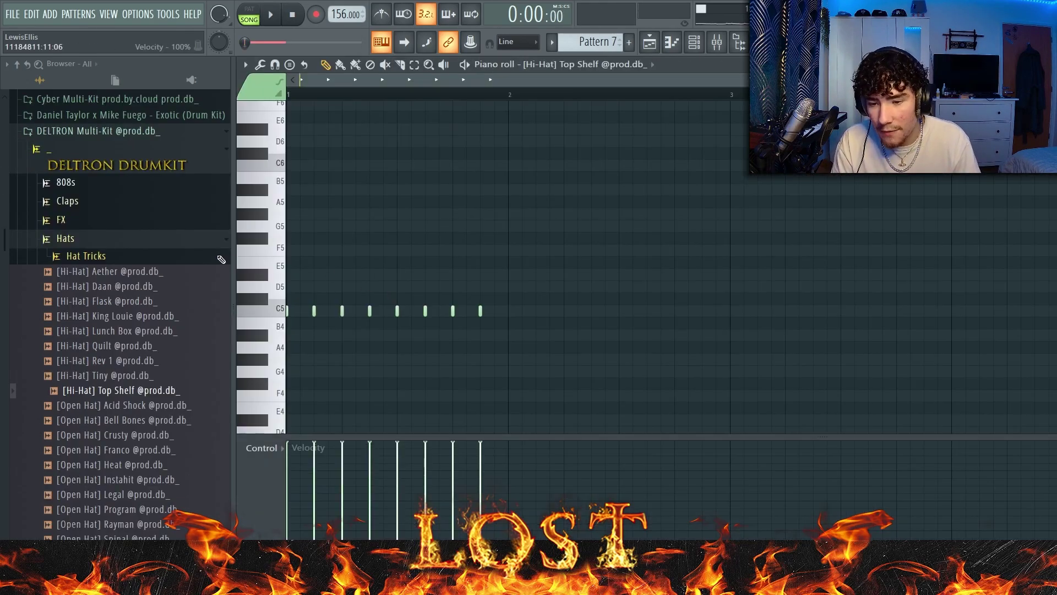
{"action": "left_click_drag", "start_coordinate": [507, 94], "coordinate": [287, 95]}
{"action": "key", "text": "ctrl+b"}
{"action": "key", "text": "ctrl+b"}
{"action": "key", "text": "ctrl+b"}
{"action": "key", "text": "ctrl+b"}
{"action": "key", "text": "ctrl+b"}
{"action": "key", "text": "ctrl+b"}
{"action": "key", "text": "ctrl+b"}
{"action": "key", "text": "space"}
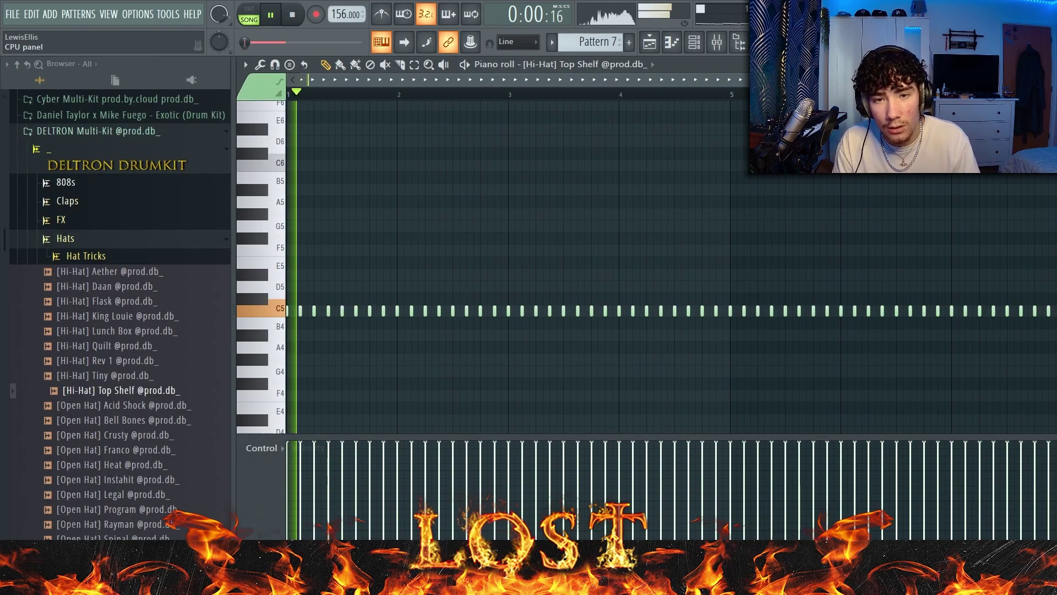
Bring up the channel rack and check its channel display filter options
{"action": "left_click", "coordinate": [693, 42]}
{"action": "left_click", "coordinate": [616, 65]}
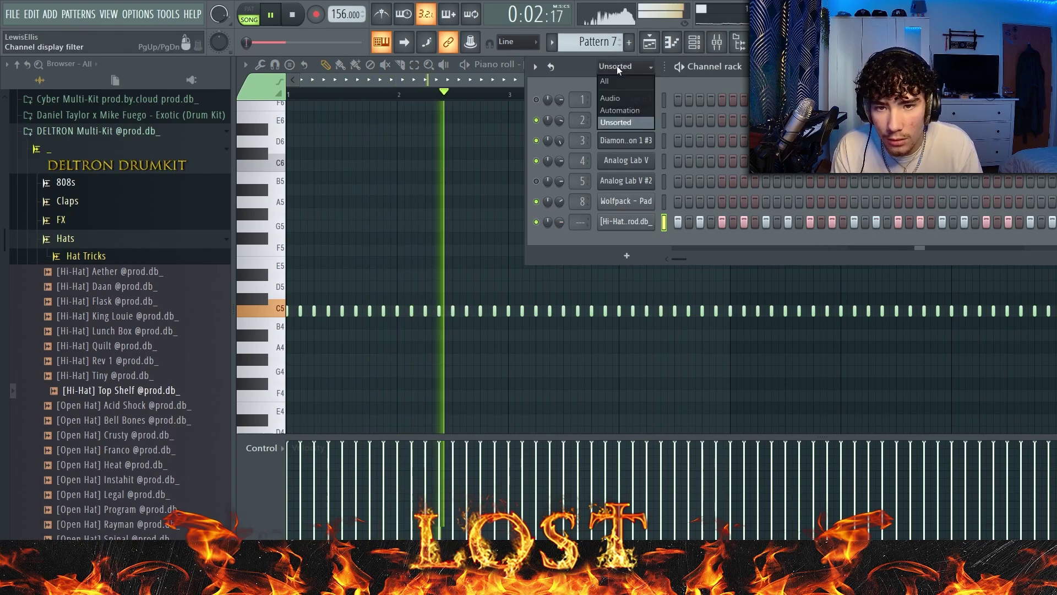
{"action": "left_click", "coordinate": [627, 77]}
{"action": "left_click_drag", "start_coordinate": [580, 344], "coordinate": [580, 325]}
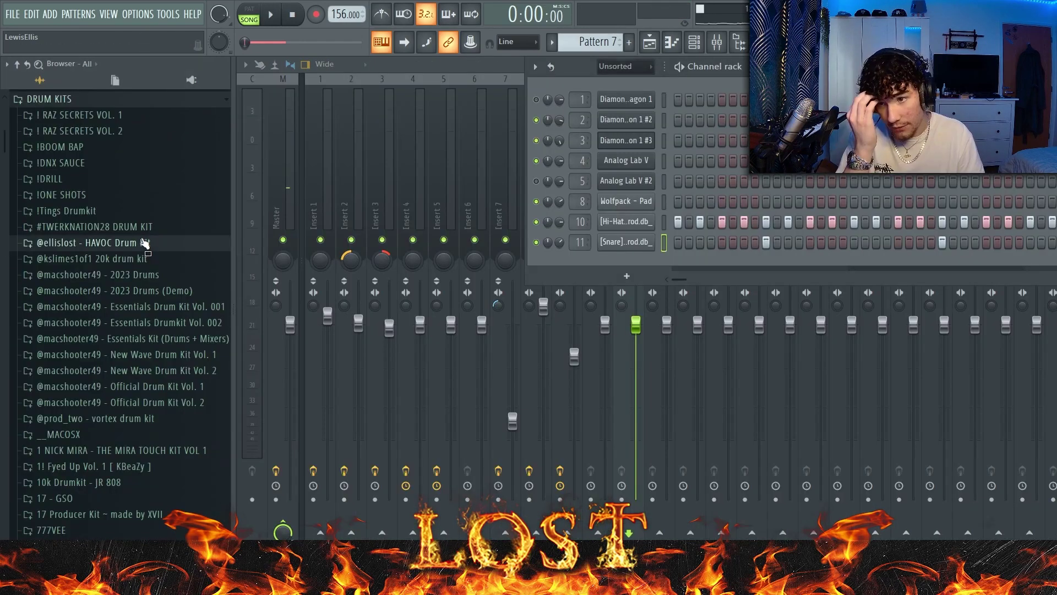
Load distort 808 from the HAVOC Drum Kit's 808s folder and place C5 notes across bars 1 and 2 during playback
{"action": "left_click", "coordinate": [144, 243]}
{"action": "left_click", "coordinate": [144, 259]}
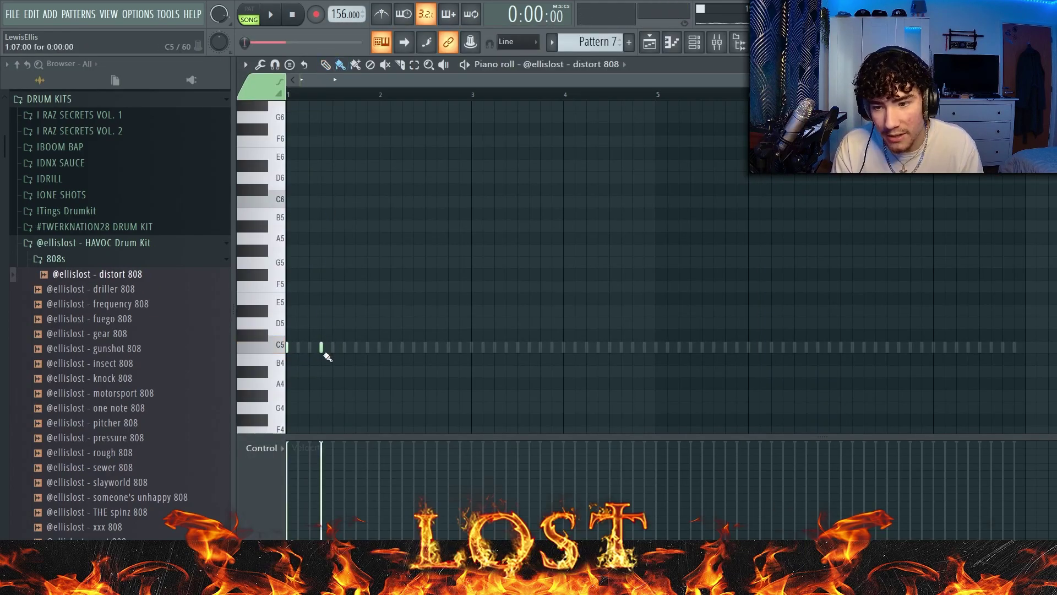
{"action": "scroll", "coordinate": [325, 347], "scroll_direction": "up", "scroll_amount": 2}
{"action": "key", "text": "space"}
{"action": "left_click", "coordinate": [386, 346]}
{"action": "left_click", "coordinate": [473, 346]}
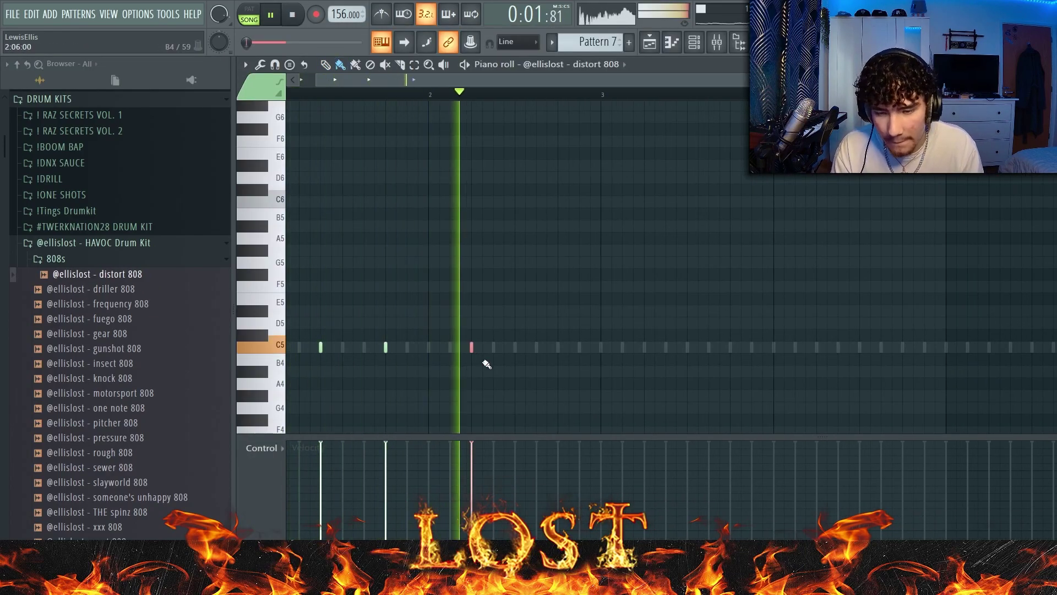
Add more distort 808 notes in bar 2, with one hit on E5 followed by three rapid hits on C6
{"action": "scroll", "coordinate": [517, 349], "scroll_direction": "up", "scroll_amount": 2}
{"action": "left_click", "coordinate": [556, 347]}
{"action": "left_click", "coordinate": [591, 347]}
{"action": "left_click", "coordinate": [608, 347]}
{"action": "left_click", "coordinate": [625, 348]}
{"action": "left_click_drag", "start_coordinate": [632, 341], "coordinate": [574, 363]}
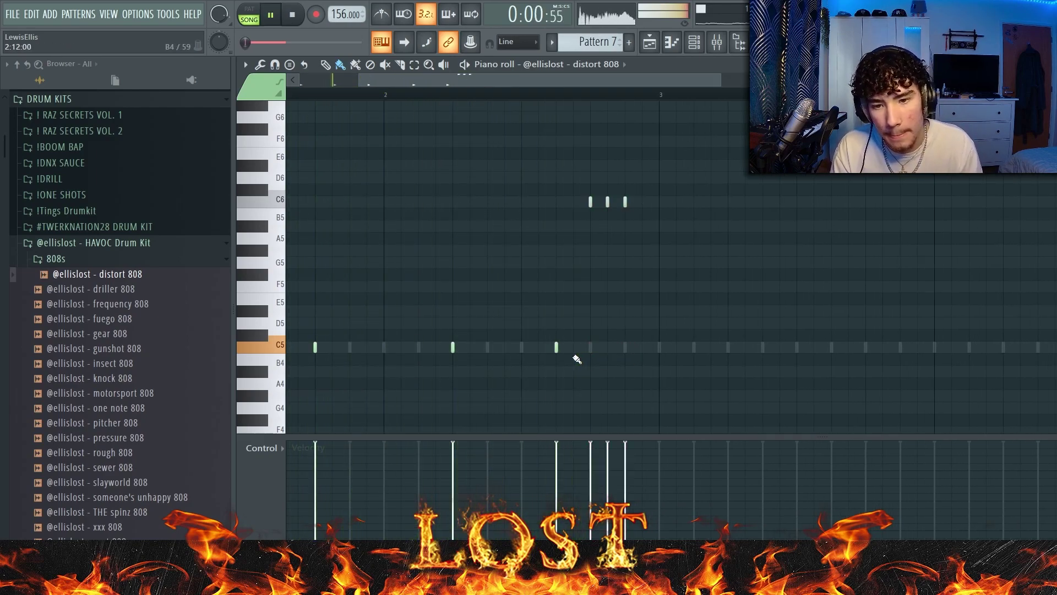
{"action": "left_click", "coordinate": [556, 312]}
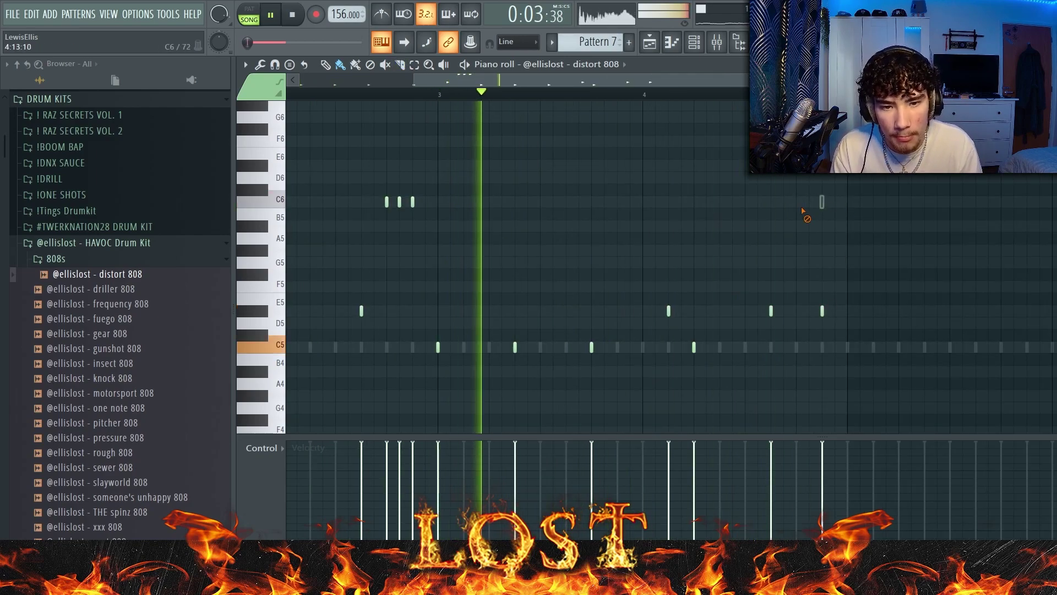
Raise the last two E5 notes of the distort 808 in bar 4 to G5 and clear the selection
{"action": "left_click", "coordinate": [853, 299]}
{"action": "left_click_drag", "start_coordinate": [850, 302], "coordinate": [755, 332]}
{"action": "key", "text": "shift+Up"}
{"action": "key", "text": "shift+Up"}
{"action": "key", "text": "shift+Up"}
{"action": "key", "text": "shift+Up"}
{"action": "key", "text": "ctrl+d"}
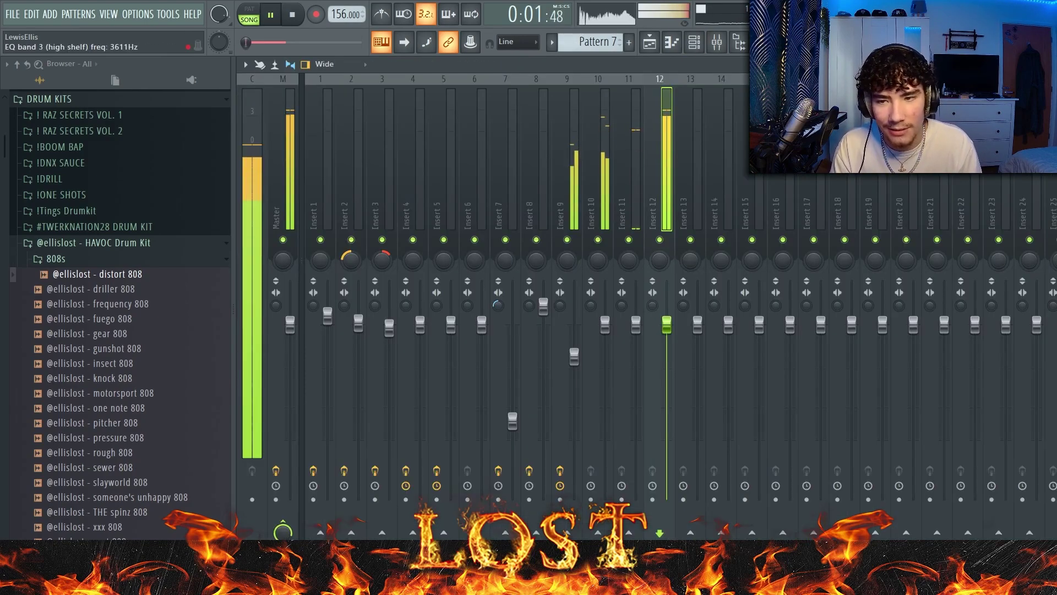
Check the perfect kick channel's sampler settings, close them, and play the beat with the kick
{"action": "left_click", "coordinate": [673, 44]}
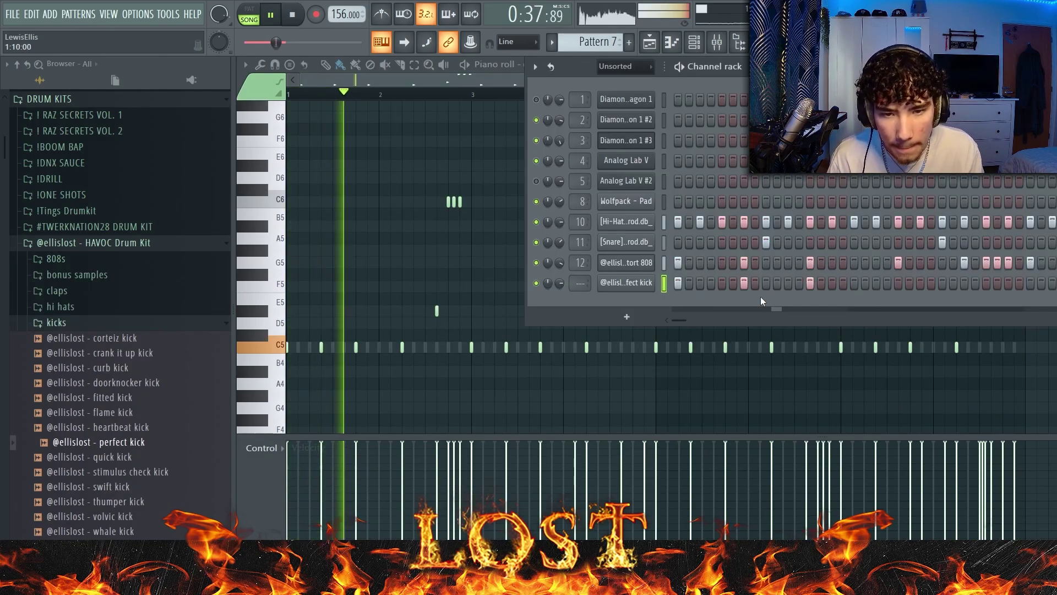
{"action": "left_click", "coordinate": [622, 282]}
{"action": "key", "text": "space"}
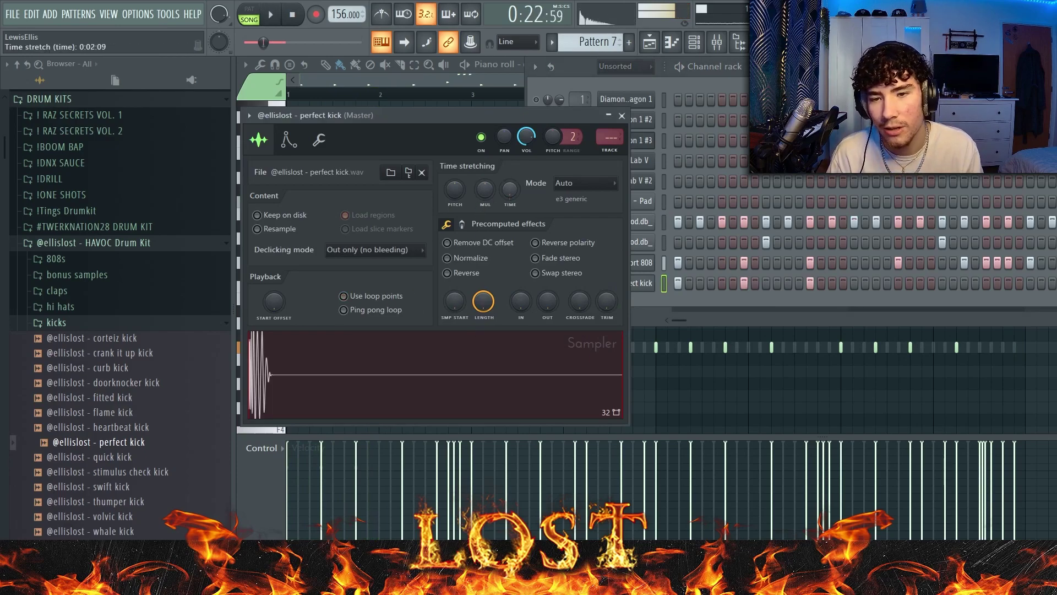
{"action": "left_click", "coordinate": [587, 104]}
{"action": "key", "text": "space"}
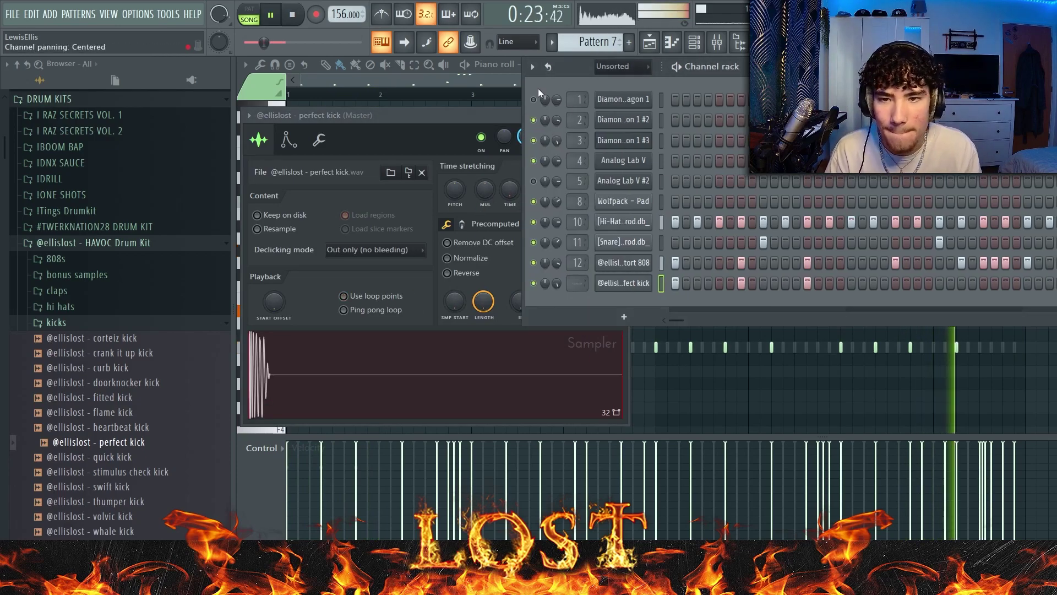
{"action": "left_click", "coordinate": [612, 285]}
{"action": "left_click", "coordinate": [612, 285]}
{"action": "key", "text": "space"}
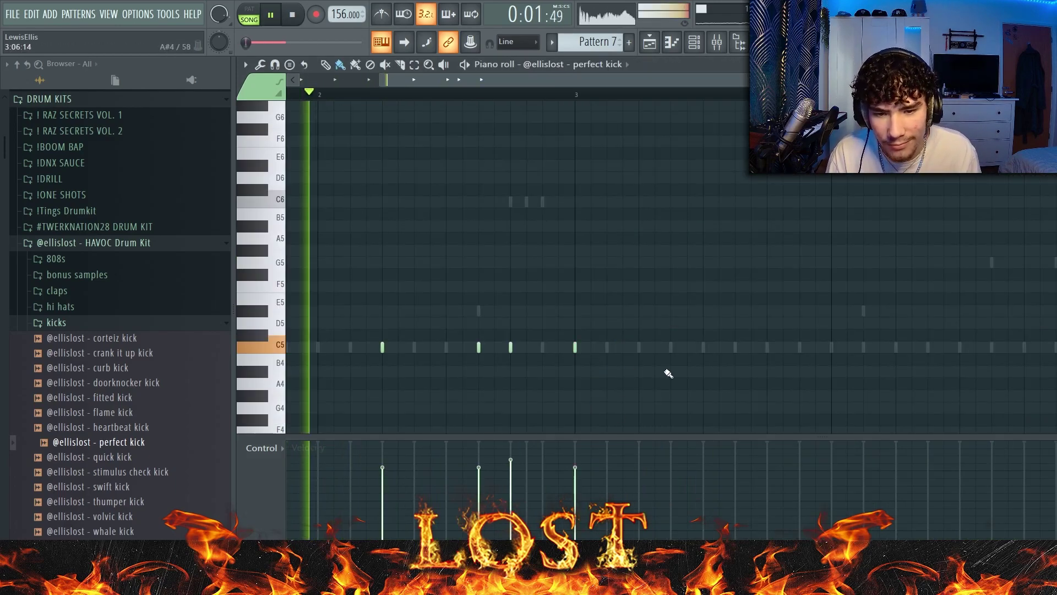
Place perfect kick notes on C5 through bars 3 and 4, following the 808 hits
{"action": "left_click", "coordinate": [671, 347]}
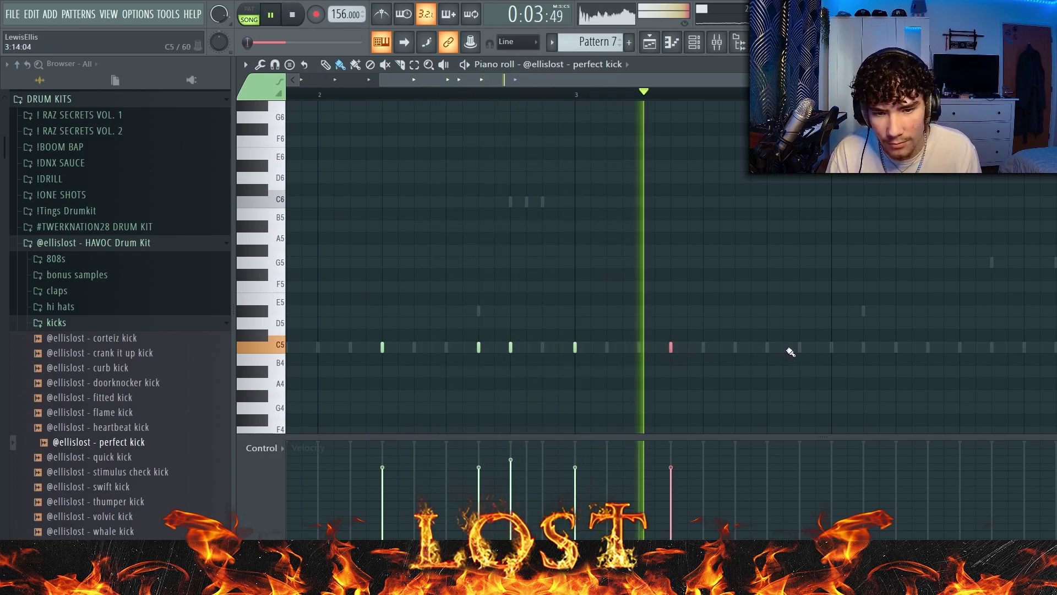
{"action": "left_click", "coordinate": [767, 347]}
{"action": "left_click", "coordinate": [865, 347]}
{"action": "scroll", "coordinate": [903, 370], "scroll_direction": "down", "scroll_amount": 3}
{"action": "key", "text": "space"}
{"action": "key", "text": "space"}
{"action": "scroll", "coordinate": [824, 352], "scroll_direction": "up", "scroll_amount": 3}
{"action": "left_click", "coordinate": [844, 347]}
{"action": "scroll", "coordinate": [856, 351], "scroll_direction": "down", "scroll_amount": 2}
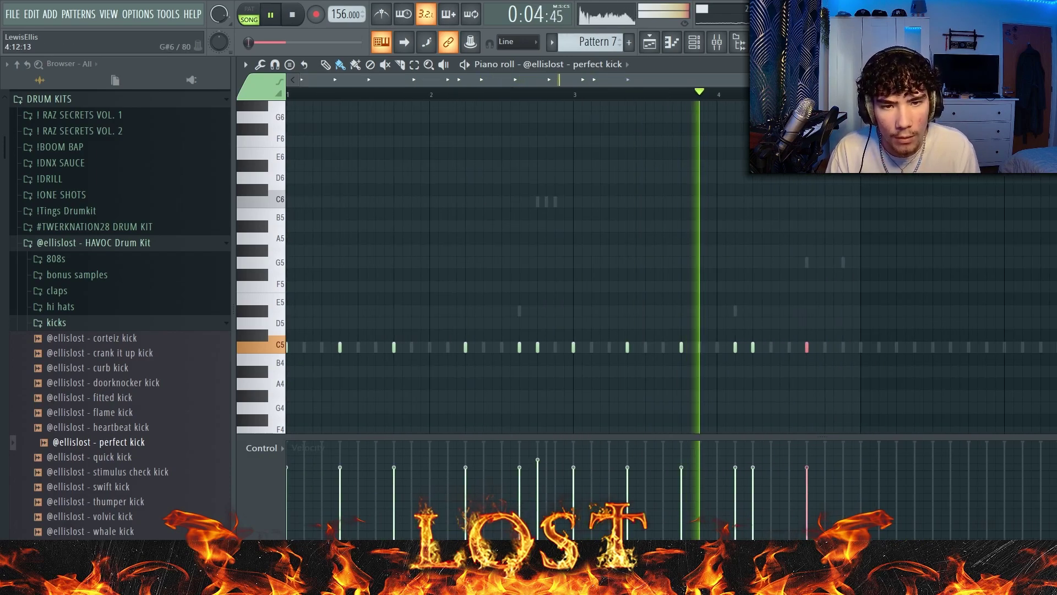
Duplicate all perfect kick notes into the next four bars and clear the selection
{"action": "key", "text": "ctrl+a"}
{"action": "key", "text": "ctrl+b"}
{"action": "scroll", "coordinate": [937, 378], "scroll_direction": "right", "scroll_amount": 1}
{"action": "key", "text": "ctrl+d"}
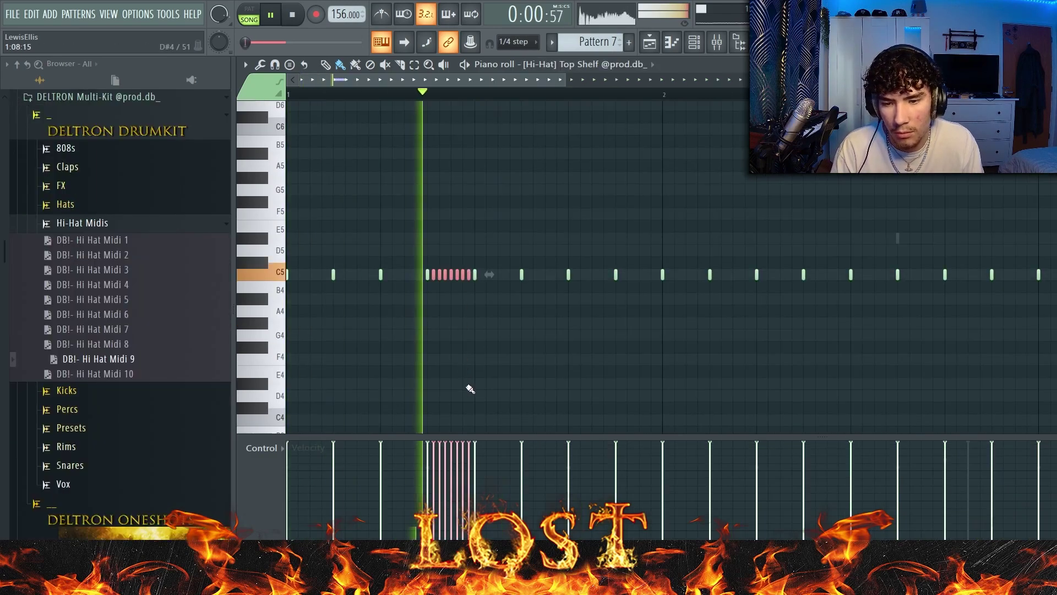
Shape the hi-hat rolls in bars 1 and 2, and scale the velocities of the long bar 5 roll with a 68% multiply
{"action": "key", "text": "alt+s"}
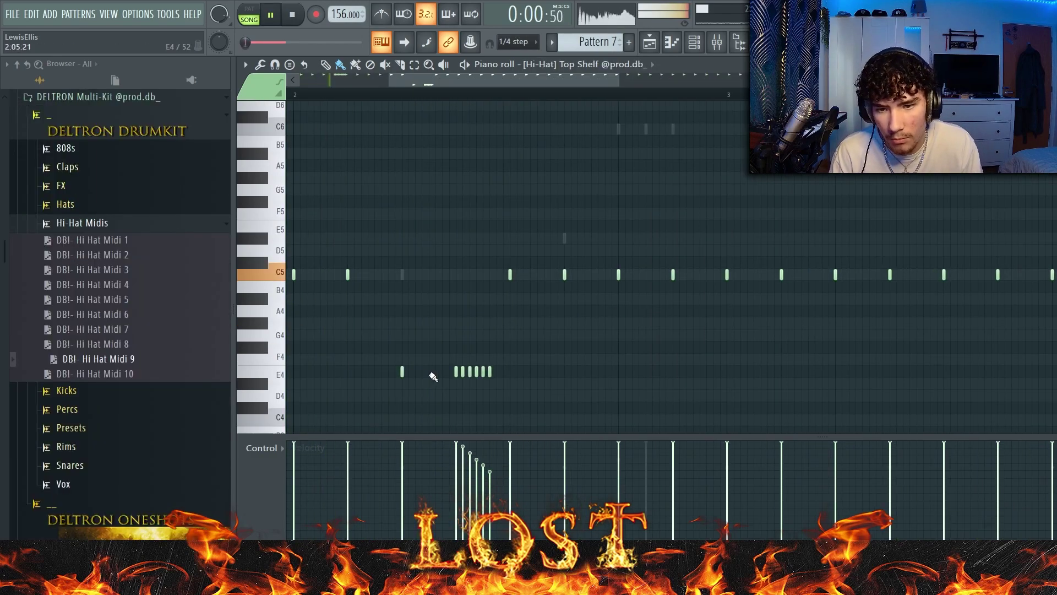
{"action": "left_click_drag", "start_coordinate": [588, 347], "coordinate": [623, 348]}
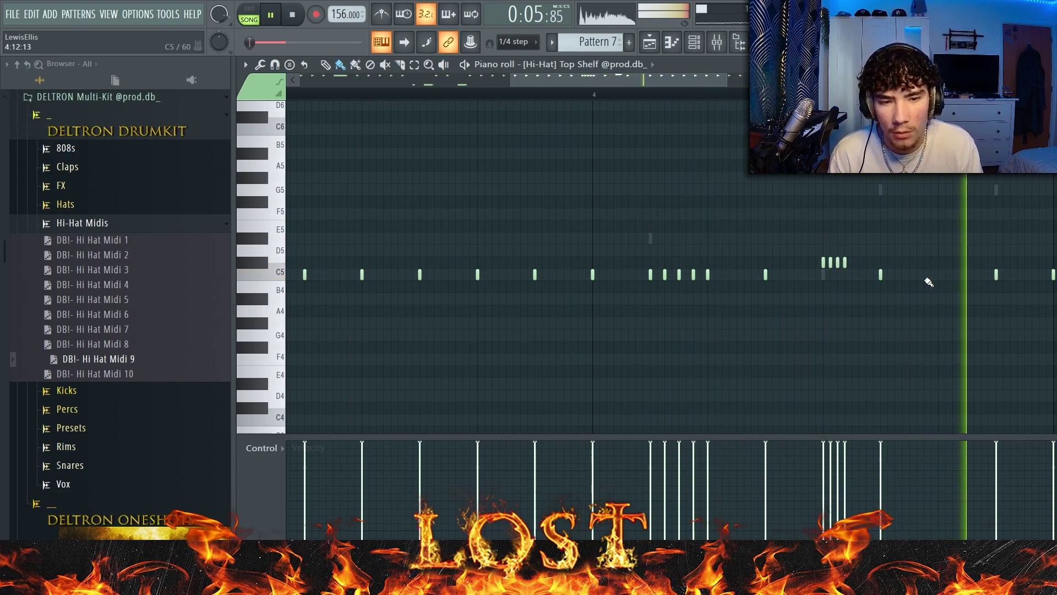
{"action": "key", "text": "alt+x"}
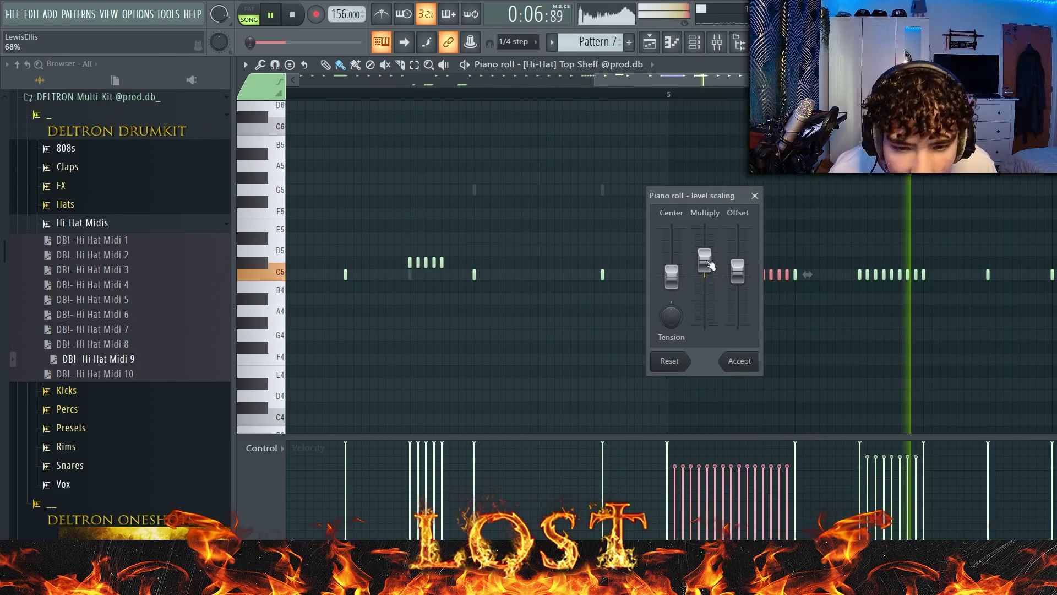
{"action": "left_click", "coordinate": [739, 362]}
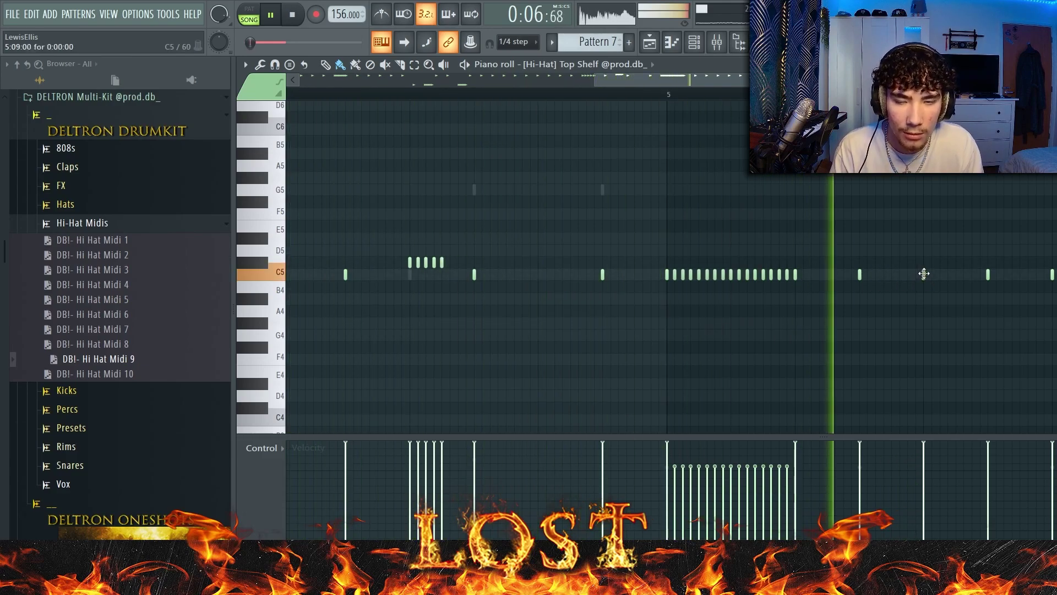
Repeat the four-bar hi-hat pattern from bar 5 with the long roll at the start of bar 7, and play it back
{"action": "scroll", "coordinate": [922, 281], "scroll_direction": "down", "scroll_amount": 3}
{"action": "scroll", "coordinate": [922, 280], "scroll_direction": "down", "scroll_amount": 2}
{"action": "key", "text": "space"}
{"action": "left_click_drag", "start_coordinate": [647, 196], "coordinate": [1046, 432]}
{"action": "scroll", "coordinate": [653, 253], "scroll_direction": "up", "scroll_amount": 5}
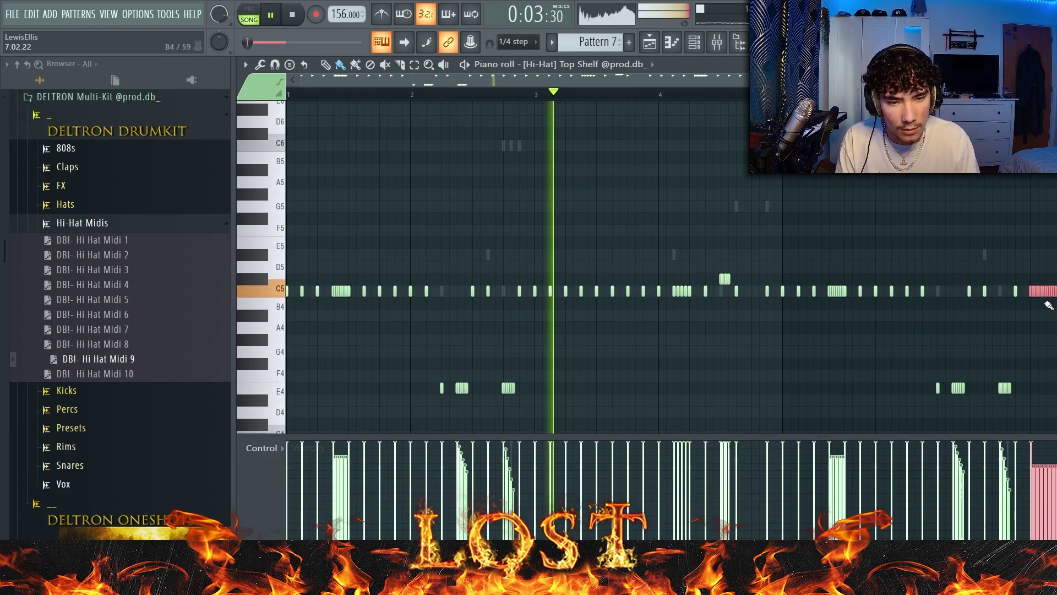
{"action": "scroll", "coordinate": [1043, 306], "scroll_direction": "up", "scroll_amount": 2}
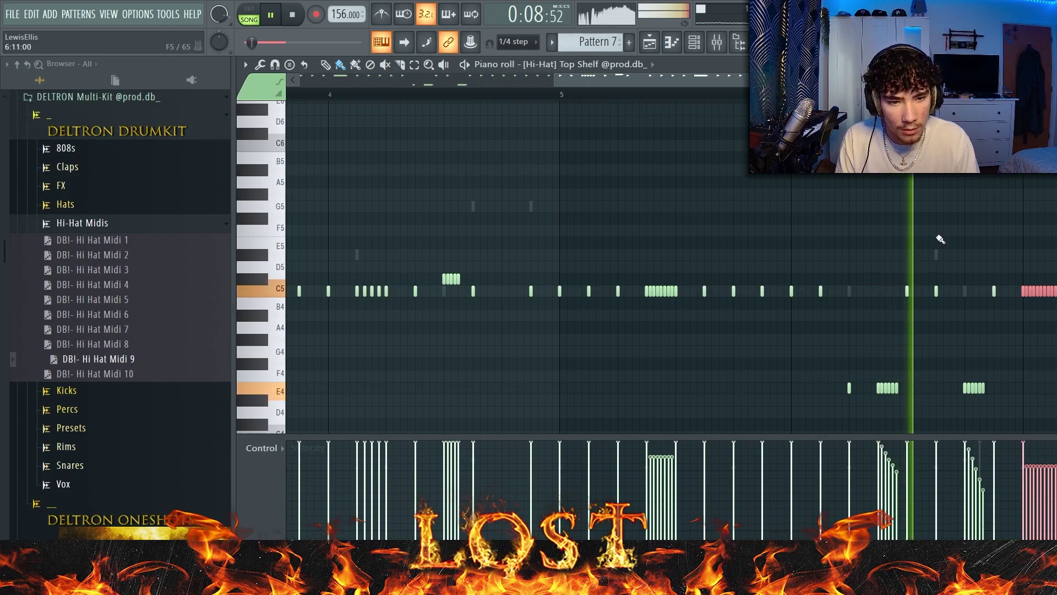
{"action": "scroll", "coordinate": [925, 300], "scroll_direction": "down", "scroll_amount": 3}
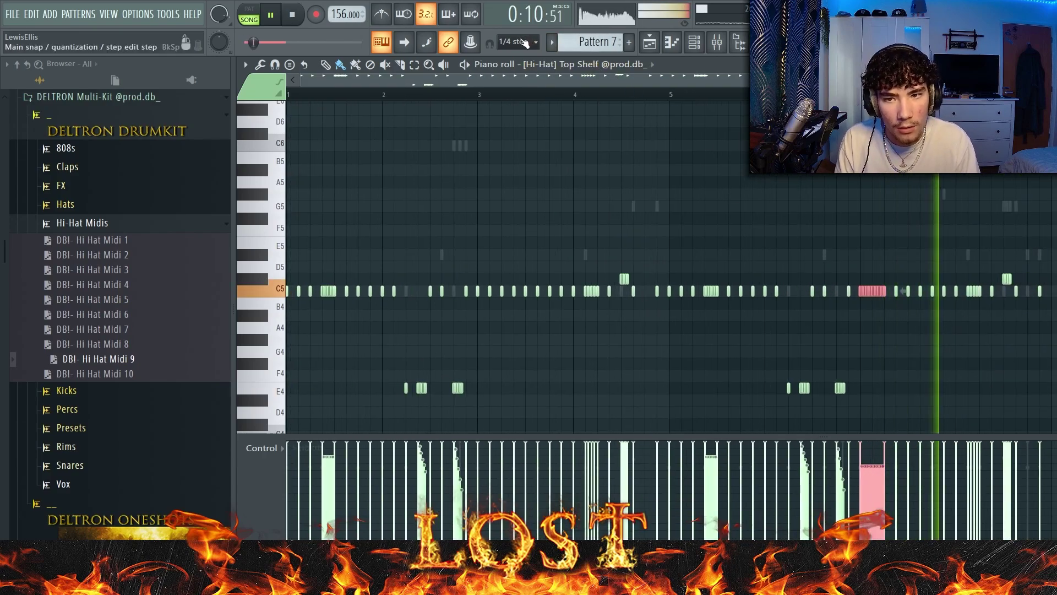
Set the snap to Line, add slip oh as a new channel, and enter a hit on its first step
{"action": "left_click", "coordinate": [523, 42]}
{"action": "left_click", "coordinate": [518, 67]}
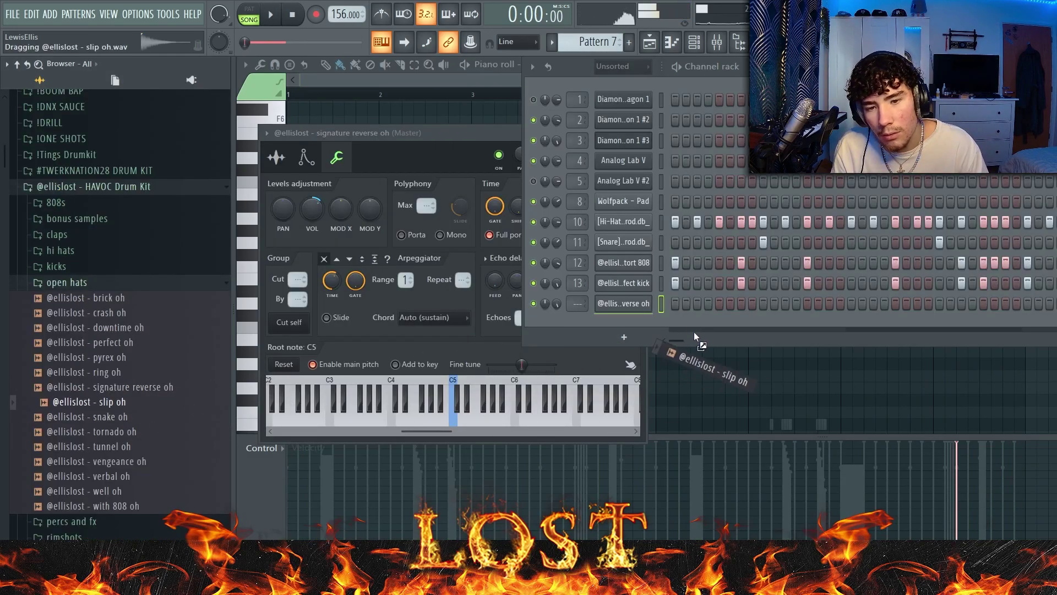
{"action": "right_click", "coordinate": [630, 323]}
{"action": "left_click", "coordinate": [674, 324]}
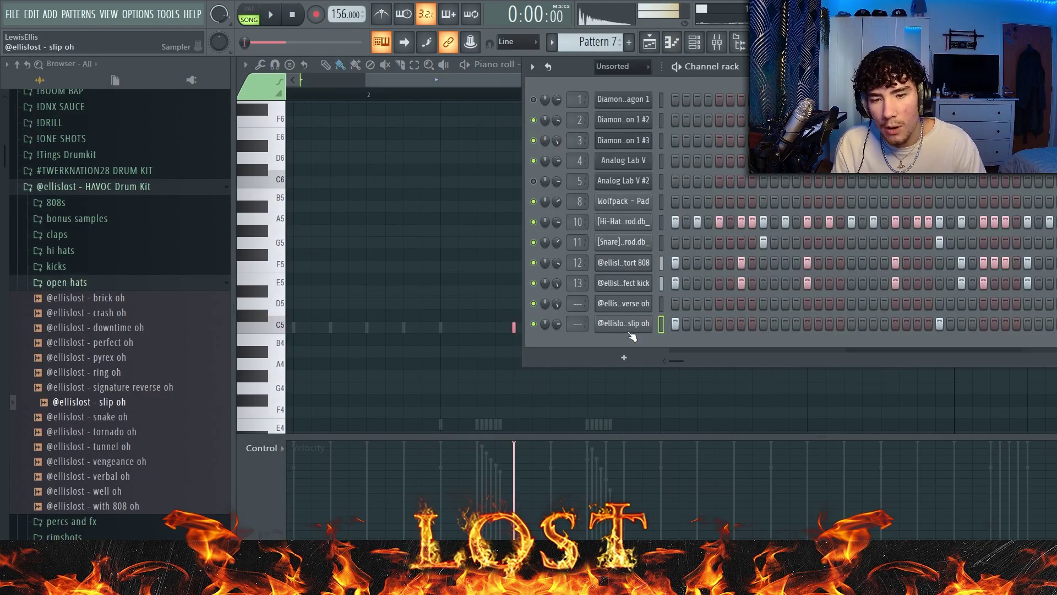
{"action": "left_click", "coordinate": [625, 325]}
{"action": "left_click", "coordinate": [324, 175]}
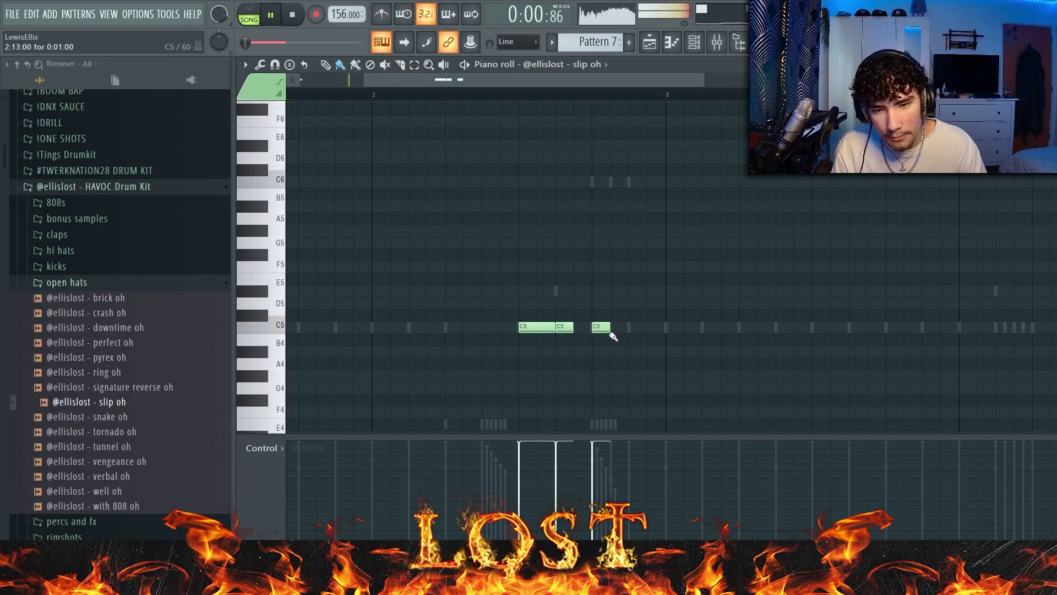
Move the group of three slip oh notes on C5 from bar 2 to bar 4
{"action": "left_click_drag", "start_coordinate": [651, 356], "coordinate": [382, 257]}
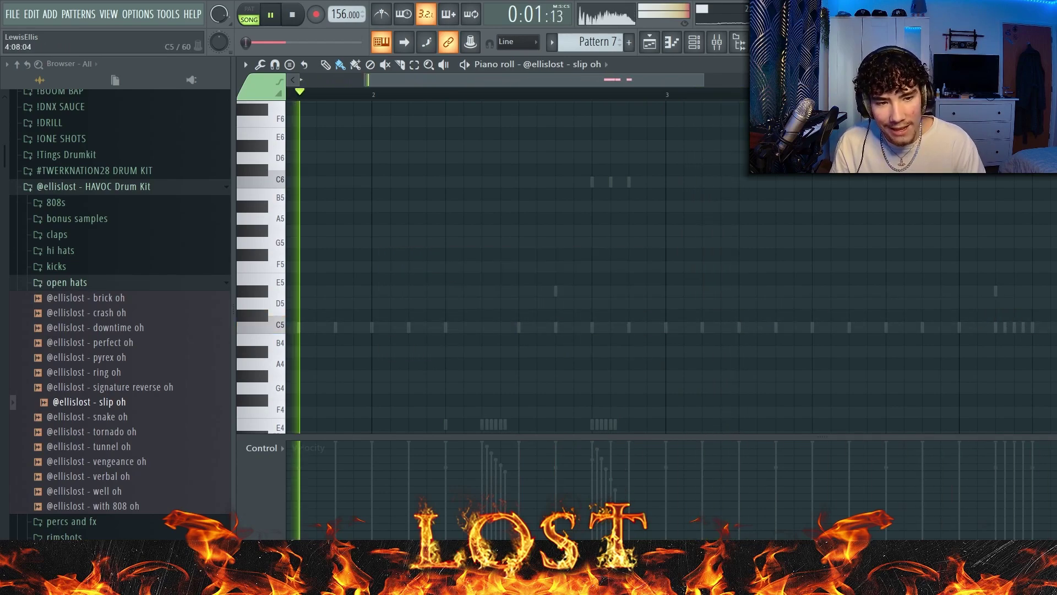
{"action": "scroll", "coordinate": [653, 340], "scroll_direction": "down", "scroll_amount": 3}
{"action": "key", "text": "ctrl+z"}
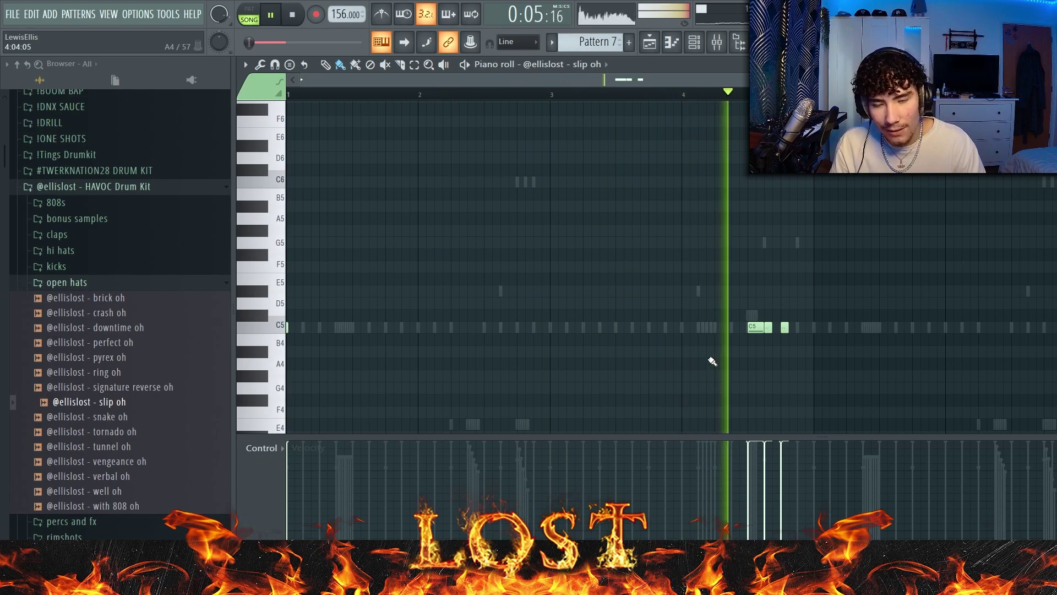
Add short slip oh hits on C5 in the middle of bar 3 and at the starts of bars 4 and 5
{"action": "left_click", "coordinate": [614, 329]}
{"action": "left_click", "coordinate": [683, 327]}
{"action": "key", "text": "ctrl+a"}
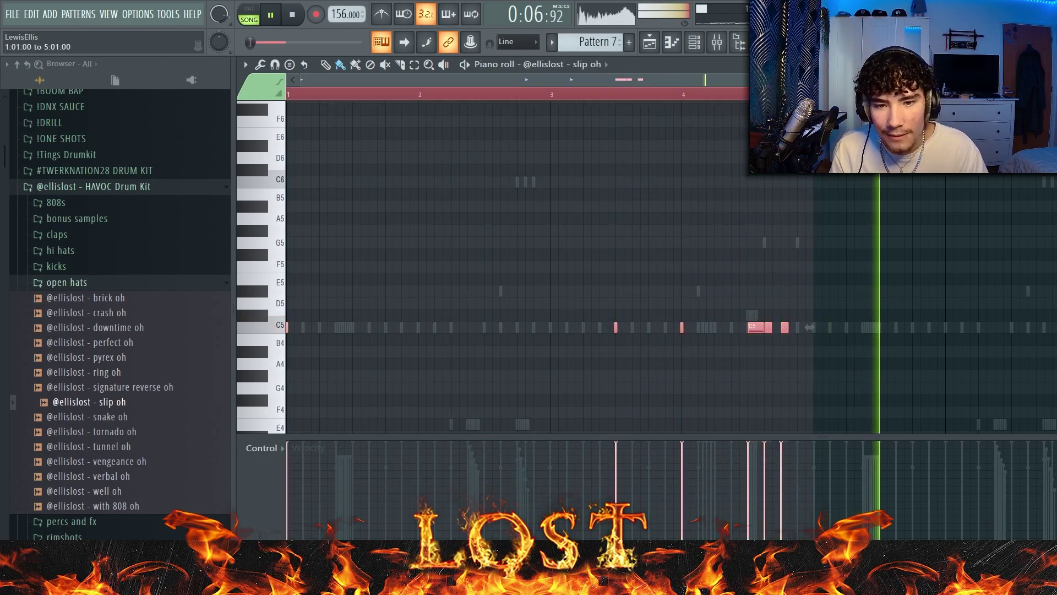
{"action": "key", "text": "ctrl+d"}
{"action": "left_click", "coordinate": [815, 327]}
{"action": "scroll", "coordinate": [843, 231], "scroll_direction": "down", "scroll_amount": 1}
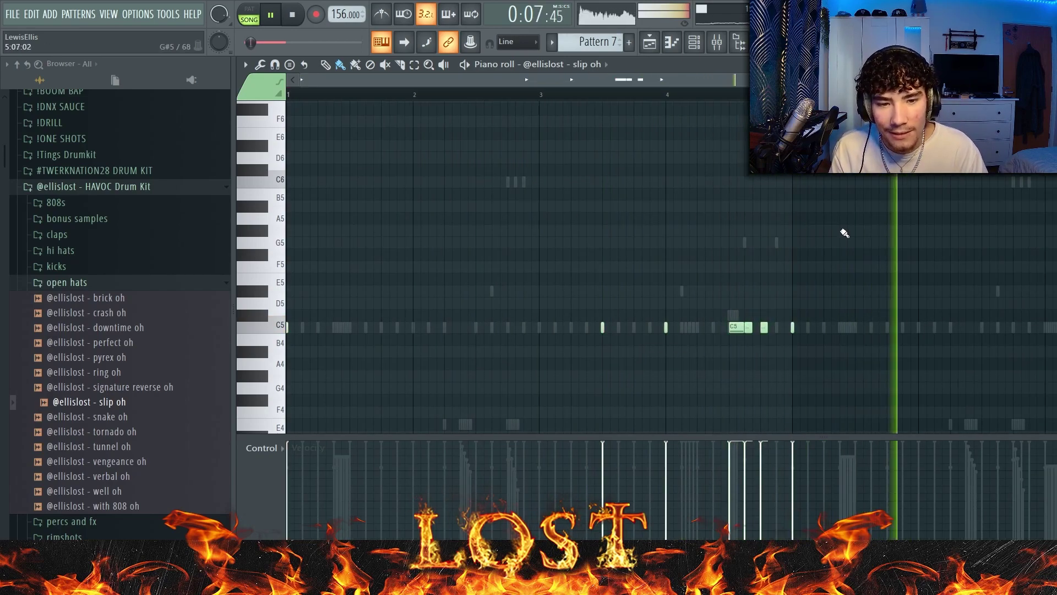
Change the snap setting and duplicate all future snare notes into the next four bars
{"action": "left_click", "coordinate": [694, 42]}
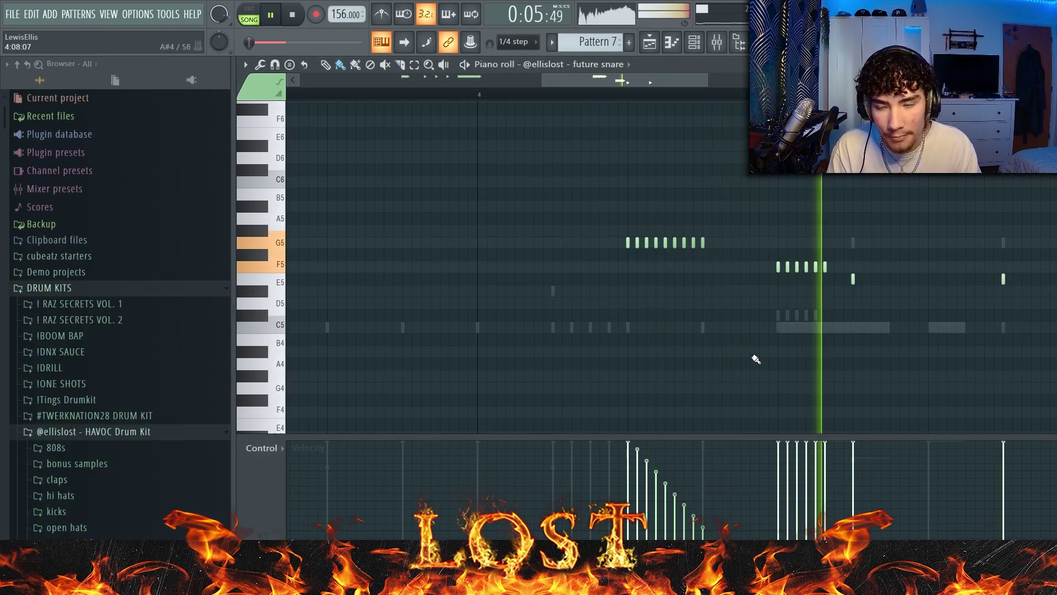
{"action": "left_click", "coordinate": [511, 48]}
{"action": "left_click", "coordinate": [514, 58]}
{"action": "scroll", "coordinate": [560, 84], "scroll_direction": "down", "scroll_amount": 2}
{"action": "key", "text": "ctrl+a"}
{"action": "key", "text": "ctrl+b"}
{"action": "key", "text": "ctrl+d"}
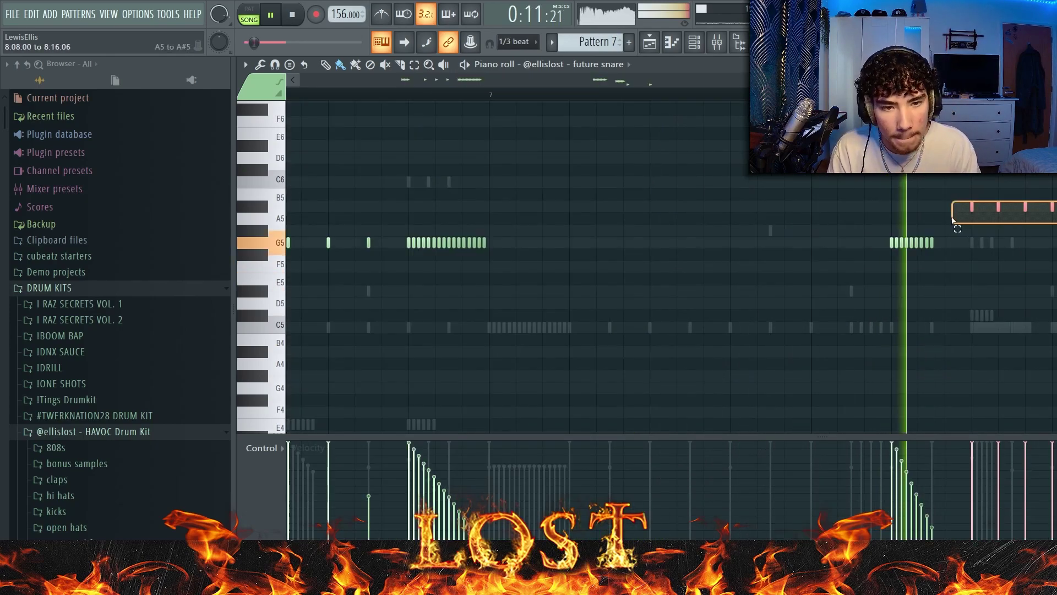
Select the A#5 future snare notes in the second half of bar 8 and switch the note property in the control lane
{"action": "left_click_drag", "start_coordinate": [951, 221], "coordinate": [952, 221]}
{"action": "left_click", "coordinate": [275, 448]}
{"action": "left_click", "coordinate": [275, 468]}
{"action": "key", "text": "space"}
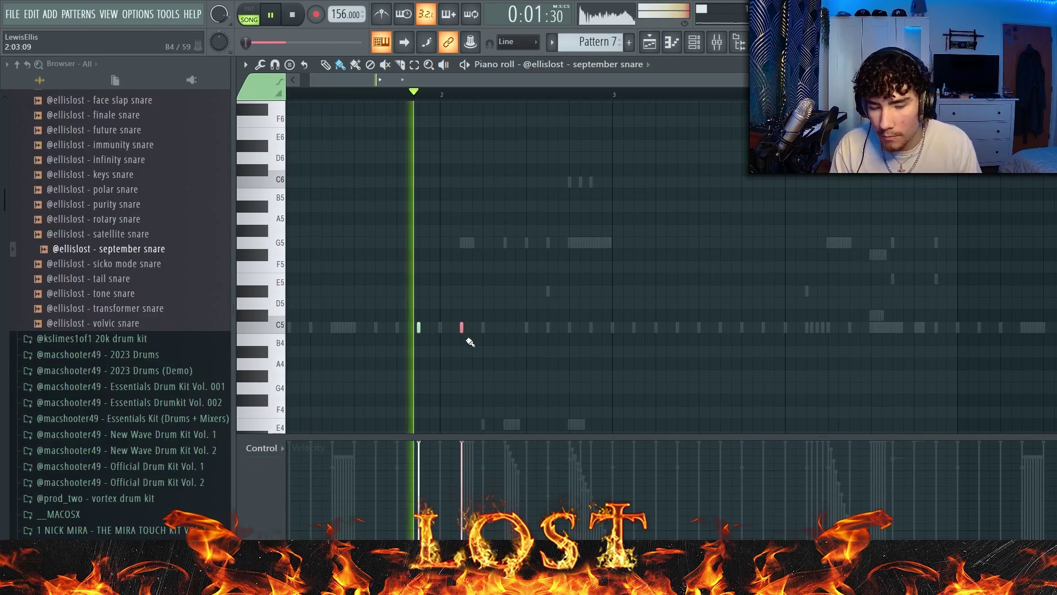
Check the september snare in the channel rack and delete its pair of C5 hits around the start of bar 6
{"action": "scroll", "coordinate": [449, 97], "scroll_direction": "down", "scroll_amount": 2}
{"action": "key", "text": "F6"}
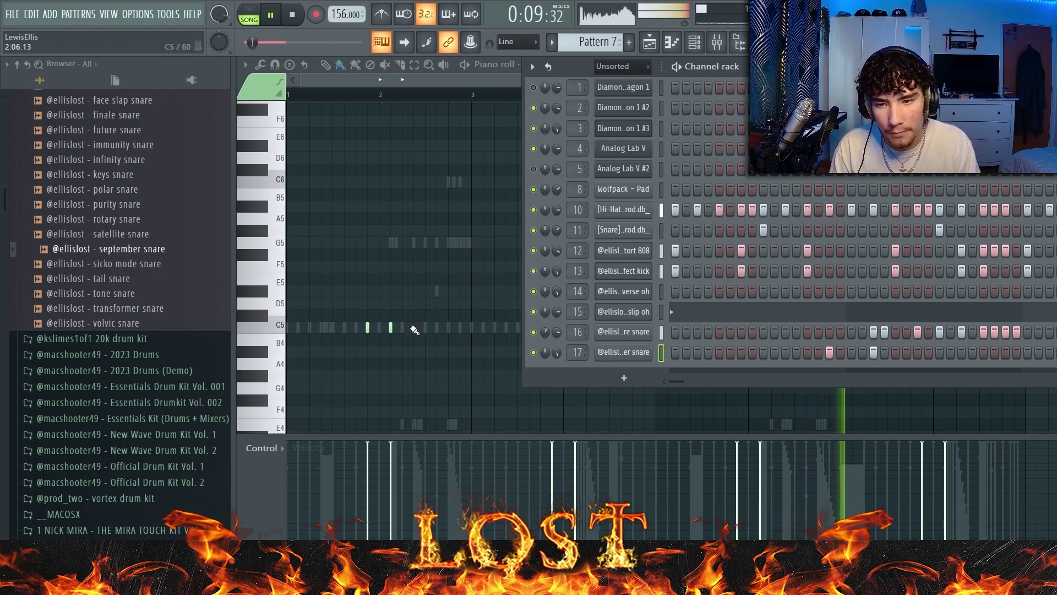
{"action": "key", "text": "F6"}
{"action": "right_click", "coordinate": [759, 327]}
{"action": "right_click", "coordinate": [736, 327]}
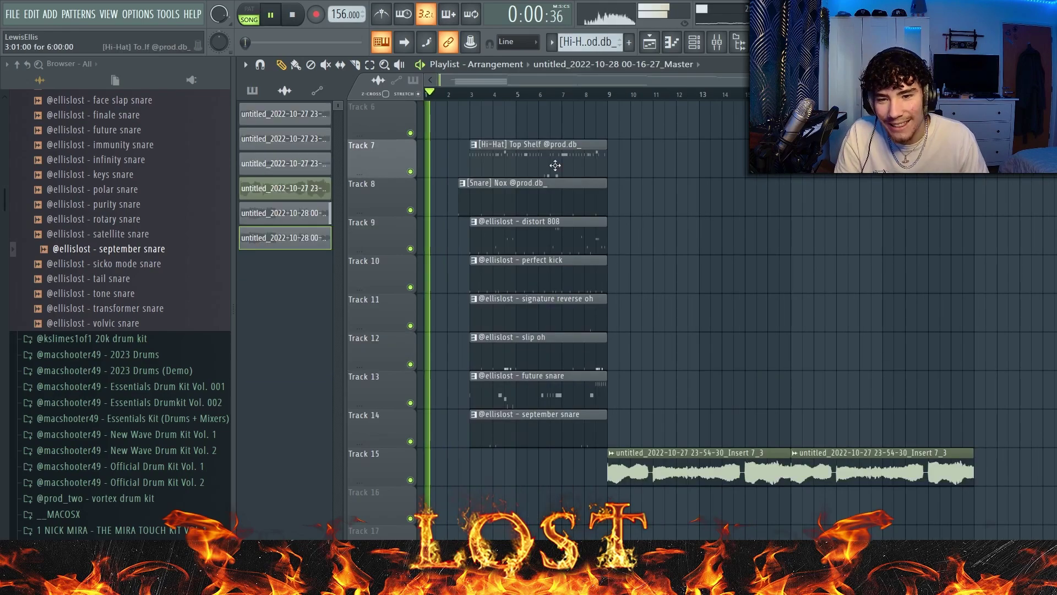
{"action": "left_click_drag", "start_coordinate": [555, 103], "coordinate": [545, 443]}
{"action": "scroll", "coordinate": [605, 238], "scroll_direction": "up", "scroll_amount": 2}
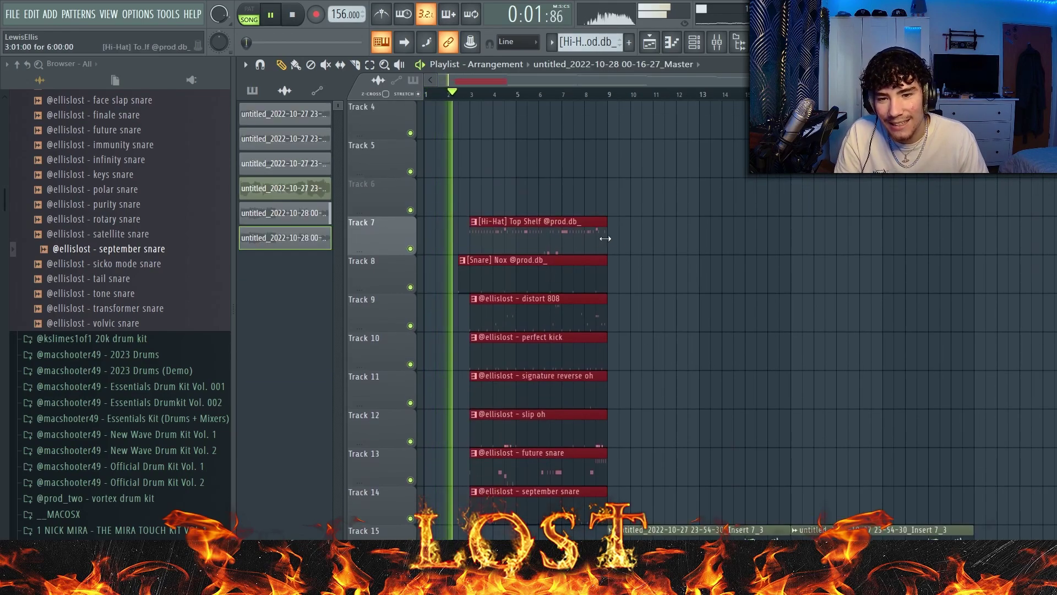
{"action": "left_click", "coordinate": [599, 254]}
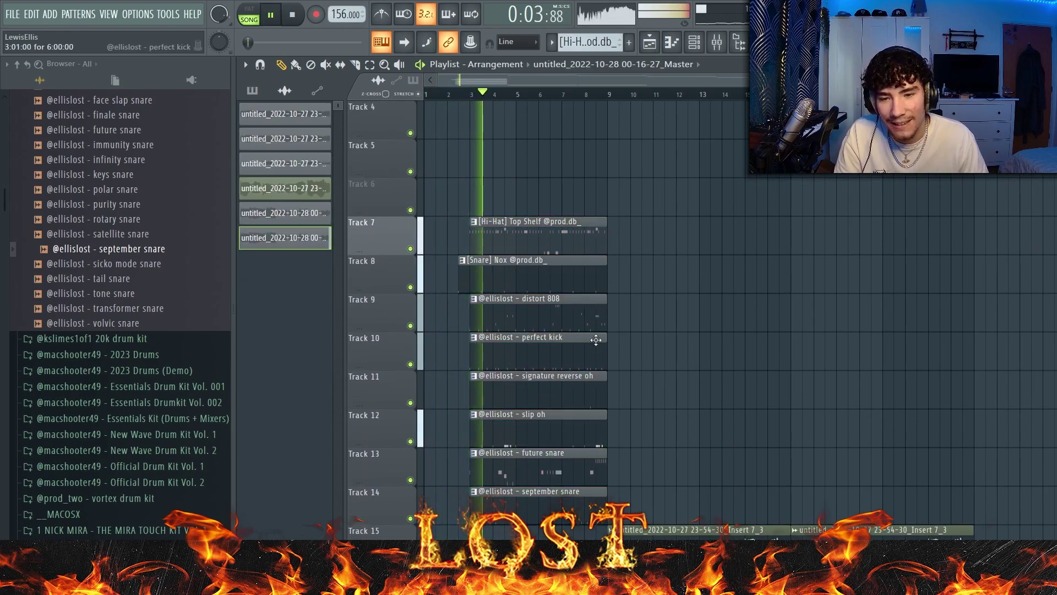
Shorten the perfect kick, Nox snare and future snare clips in the opening section so they end at bar 5
{"action": "left_click_drag", "start_coordinate": [607, 353], "coordinate": [523, 368]}
{"action": "scroll", "coordinate": [496, 366], "scroll_direction": "up", "scroll_amount": 2}
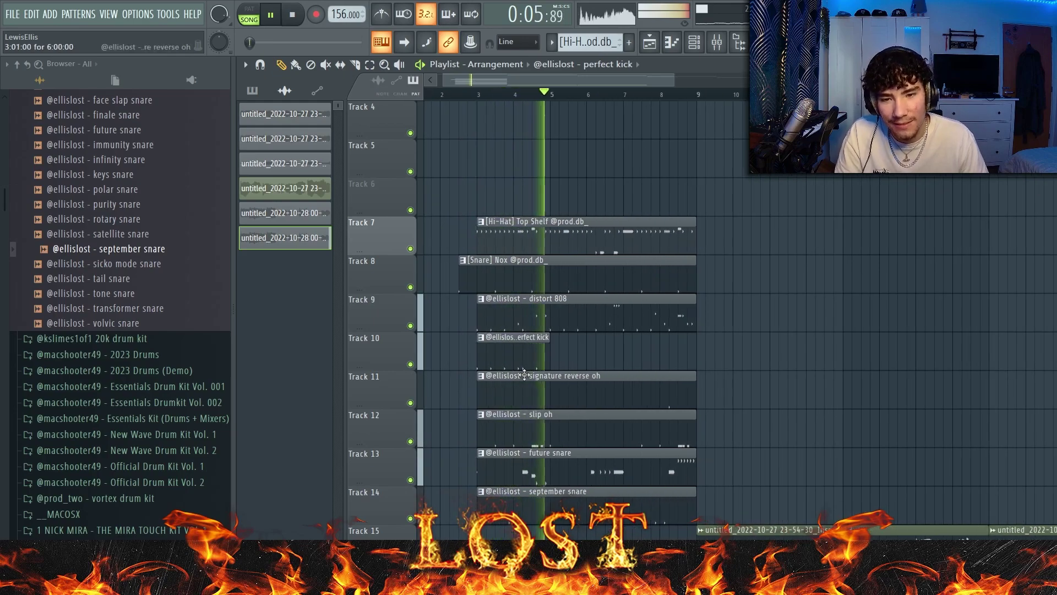
{"action": "left_click_drag", "start_coordinate": [688, 273], "coordinate": [549, 273]}
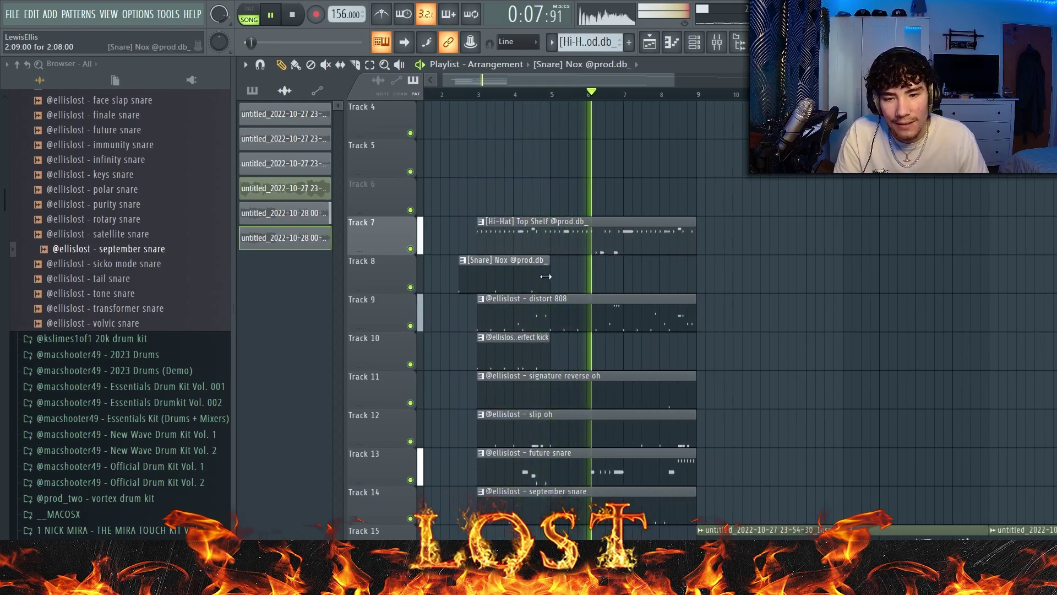
{"action": "left_click_drag", "start_coordinate": [703, 472], "coordinate": [524, 485]}
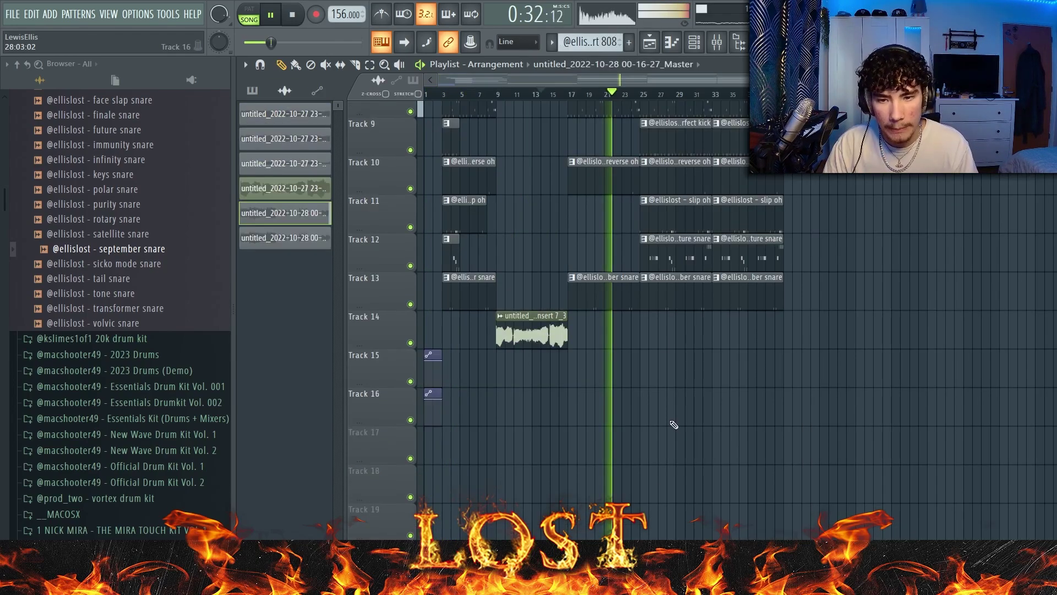
Examine the arrangement of melody, drum and automation clips across the playlist tracks, including the drum break around bar 33
{"action": "scroll", "coordinate": [652, 293], "scroll_direction": "up", "scroll_amount": 3}
{"action": "scroll", "coordinate": [658, 307], "scroll_direction": "down", "scroll_amount": 2}
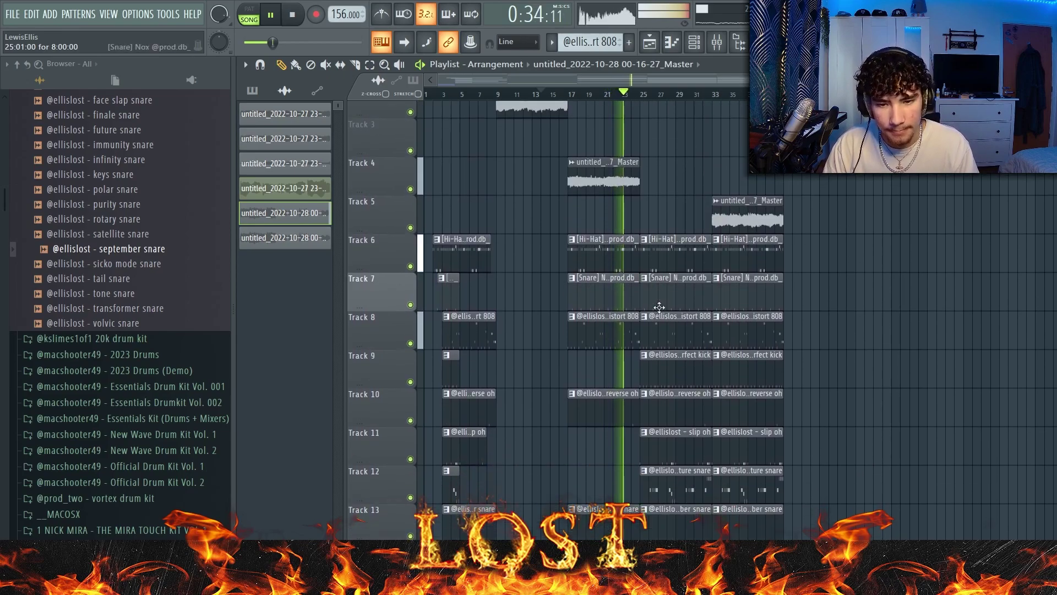
{"action": "scroll", "coordinate": [660, 307], "scroll_direction": "up", "scroll_amount": 2}
{"action": "scroll", "coordinate": [661, 307], "scroll_direction": "up", "scroll_amount": 1}
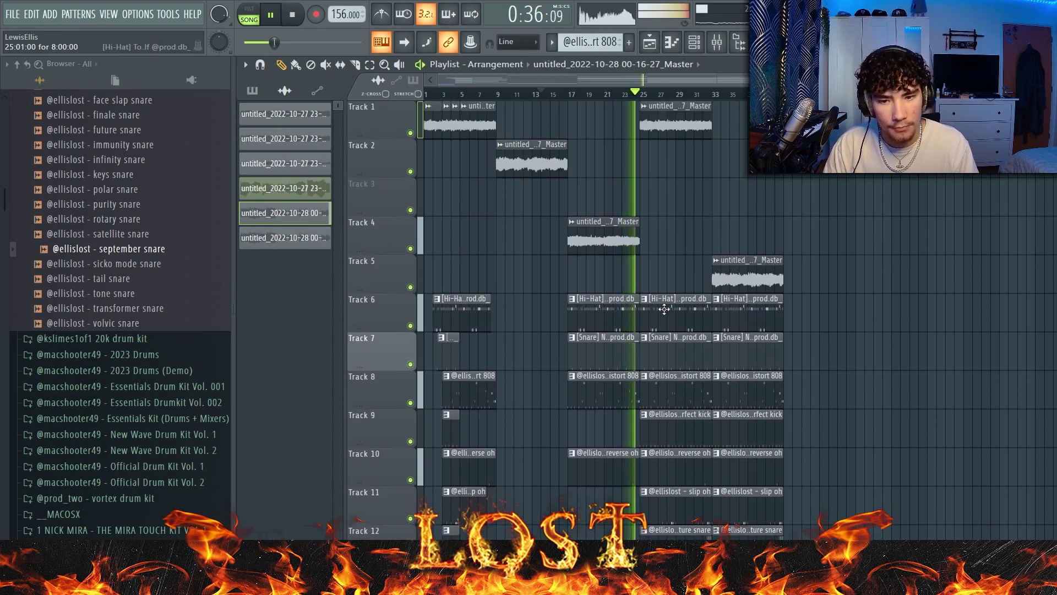
{"action": "scroll", "coordinate": [660, 319], "scroll_direction": "down", "scroll_amount": 5}
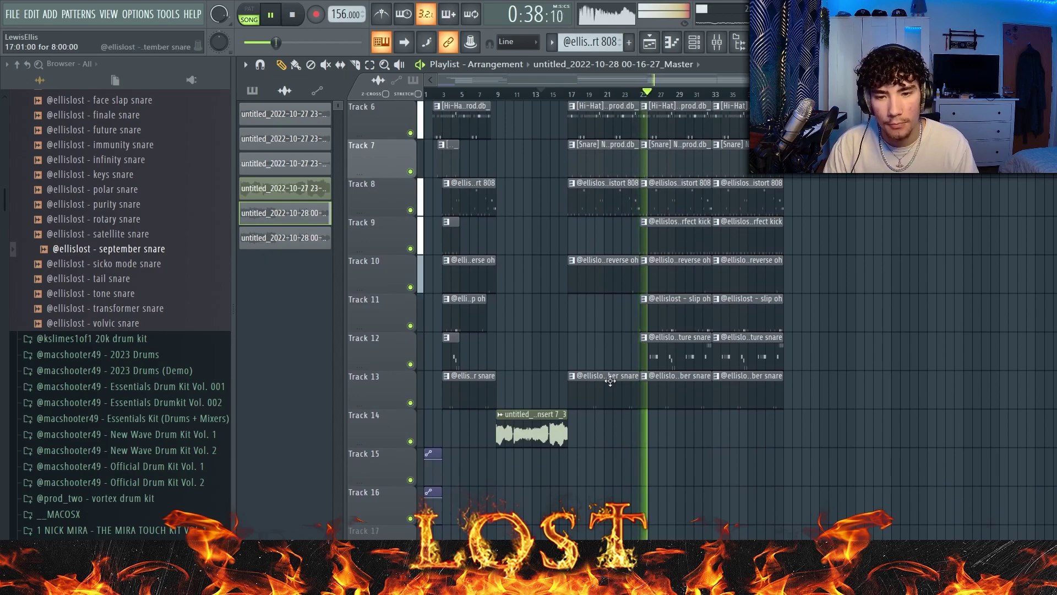
{"action": "scroll", "coordinate": [646, 313], "scroll_direction": "up", "scroll_amount": 3}
{"action": "scroll", "coordinate": [646, 313], "scroll_direction": "down", "scroll_amount": 3}
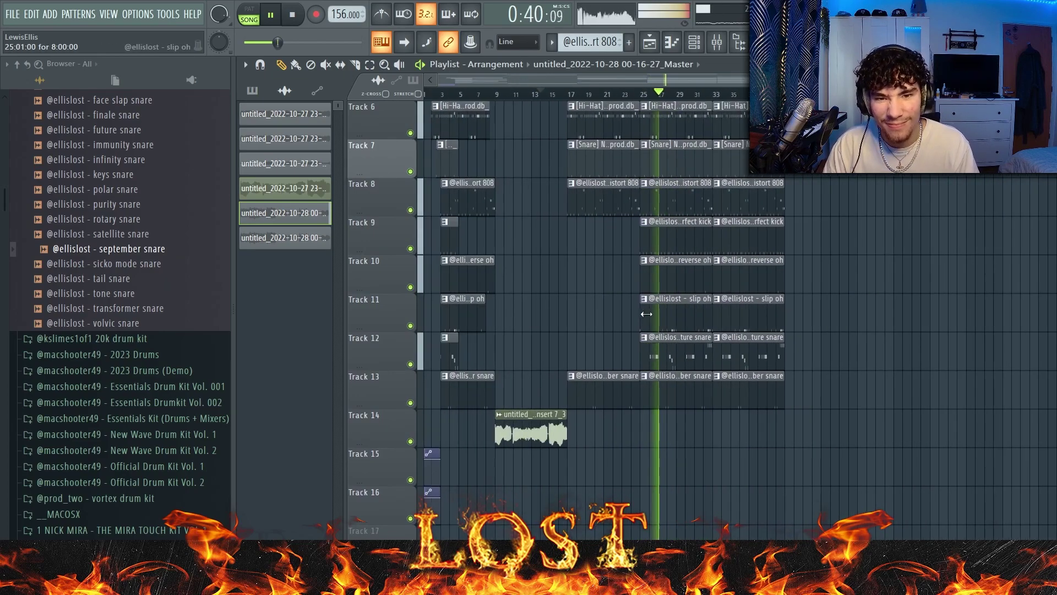
{"action": "scroll", "coordinate": [686, 361], "scroll_direction": "up", "scroll_amount": 5}
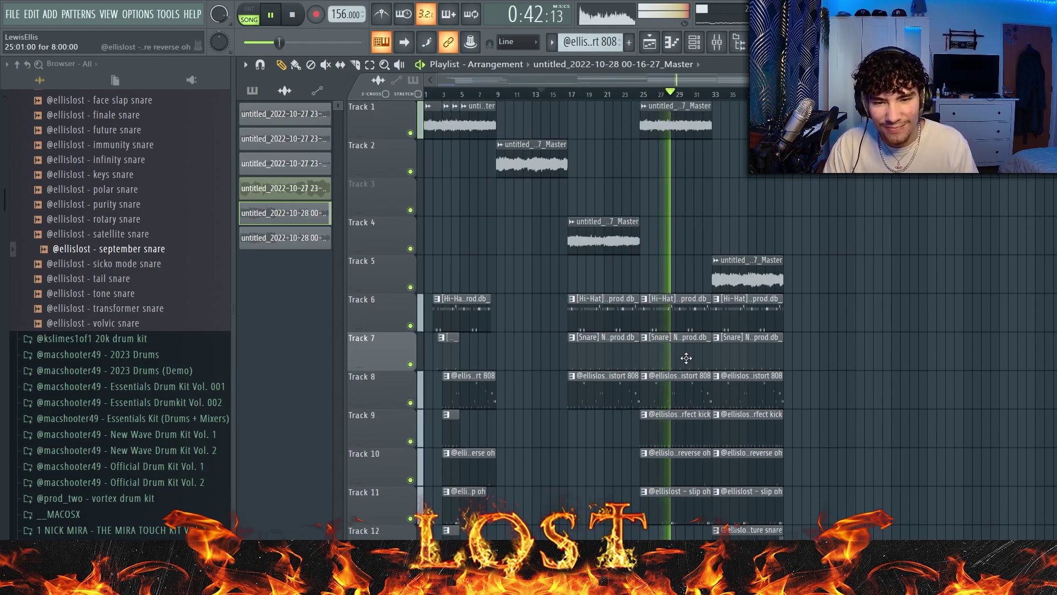
{"action": "scroll", "coordinate": [686, 359], "scroll_direction": "down", "scroll_amount": 4}
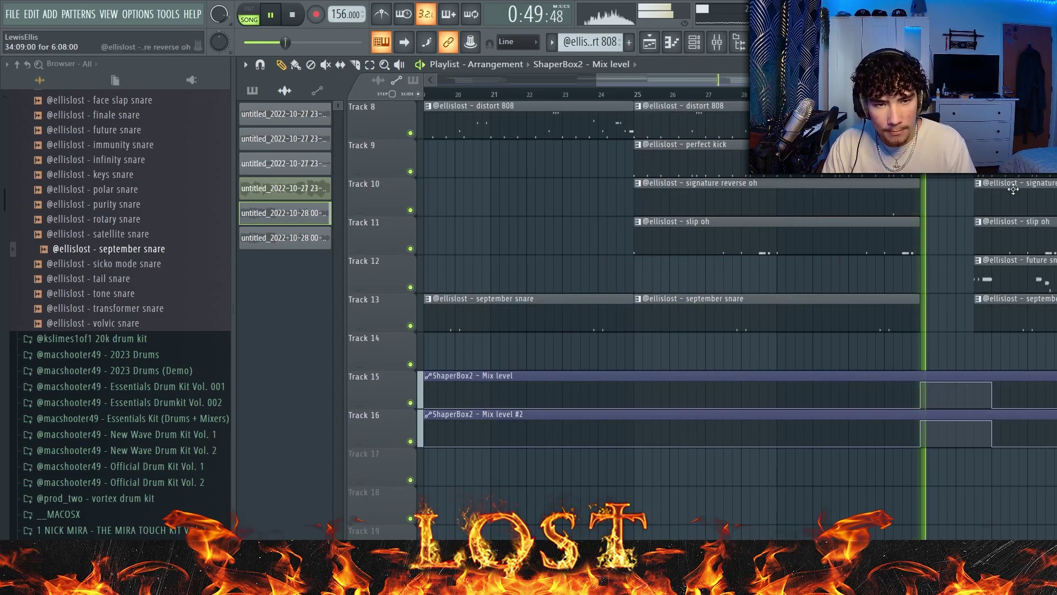
{"action": "scroll", "coordinate": [1042, 302], "scroll_direction": "up", "scroll_amount": 4}
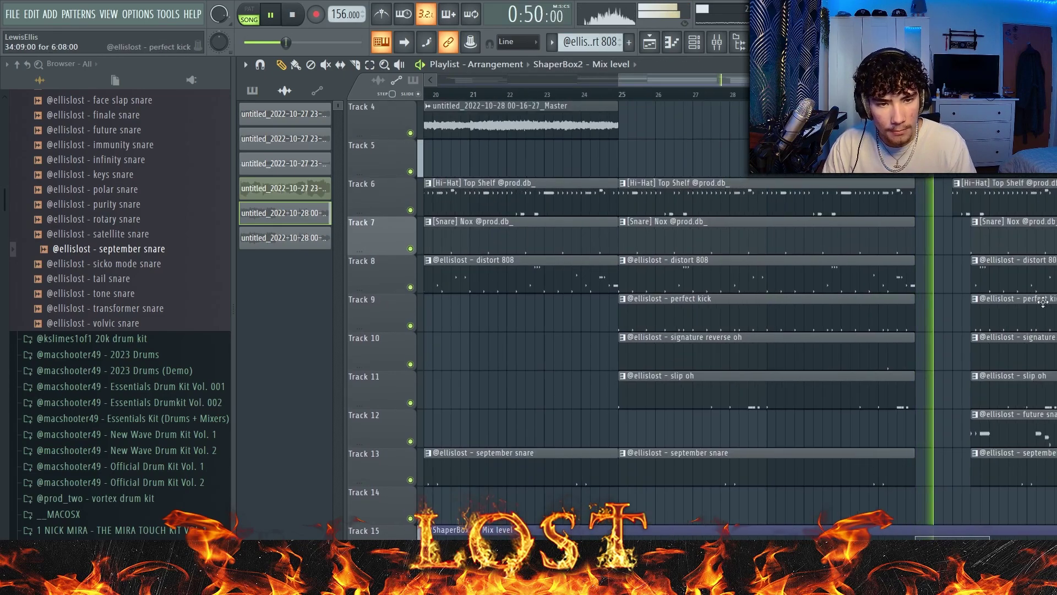
{"action": "scroll", "coordinate": [1042, 302], "scroll_direction": "up", "scroll_amount": 3}
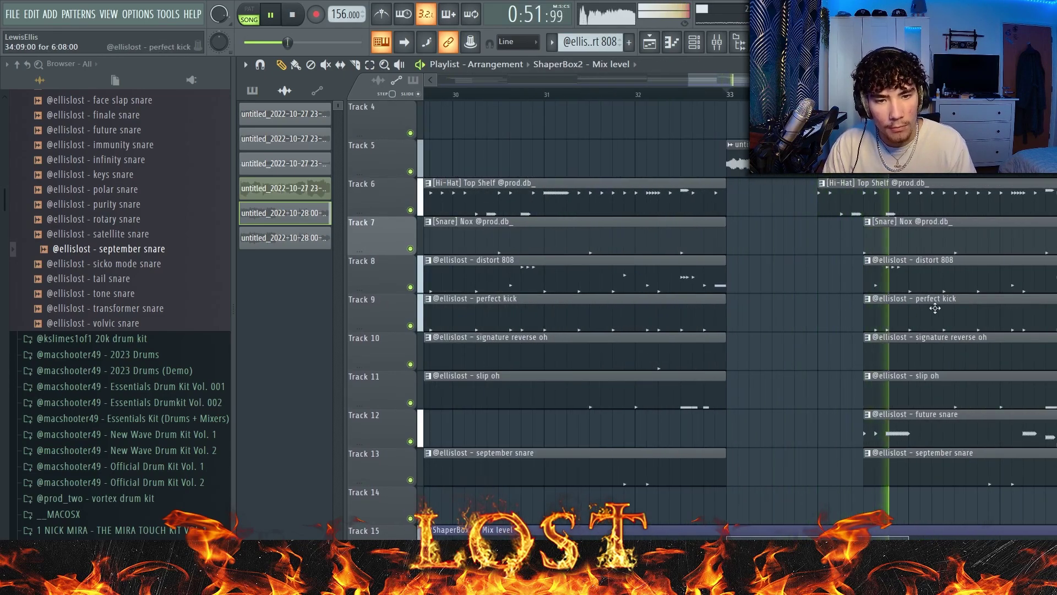
{"action": "left_click_drag", "start_coordinate": [909, 271], "coordinate": [936, 495]}
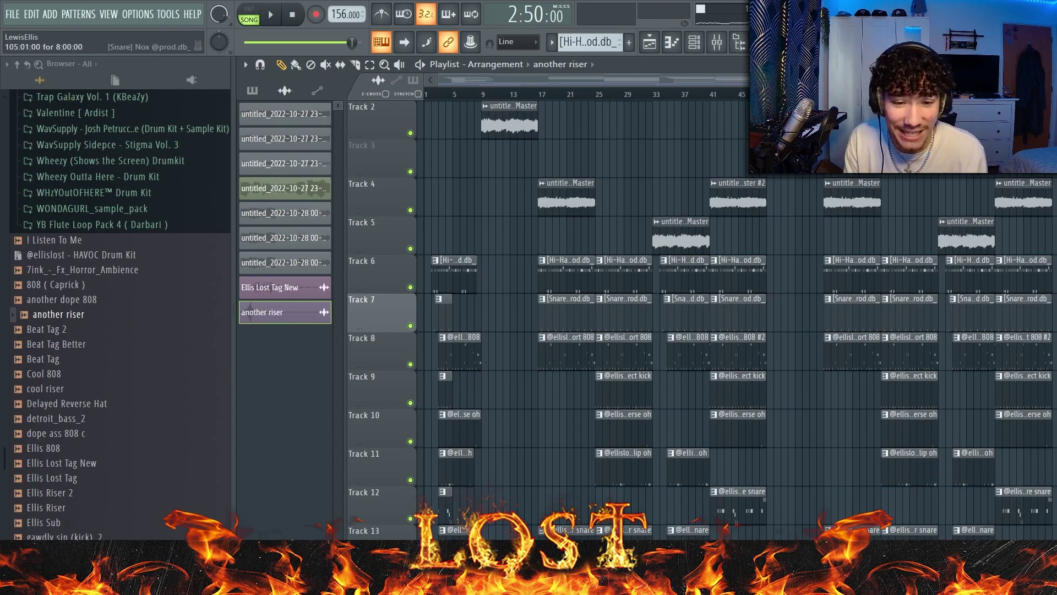